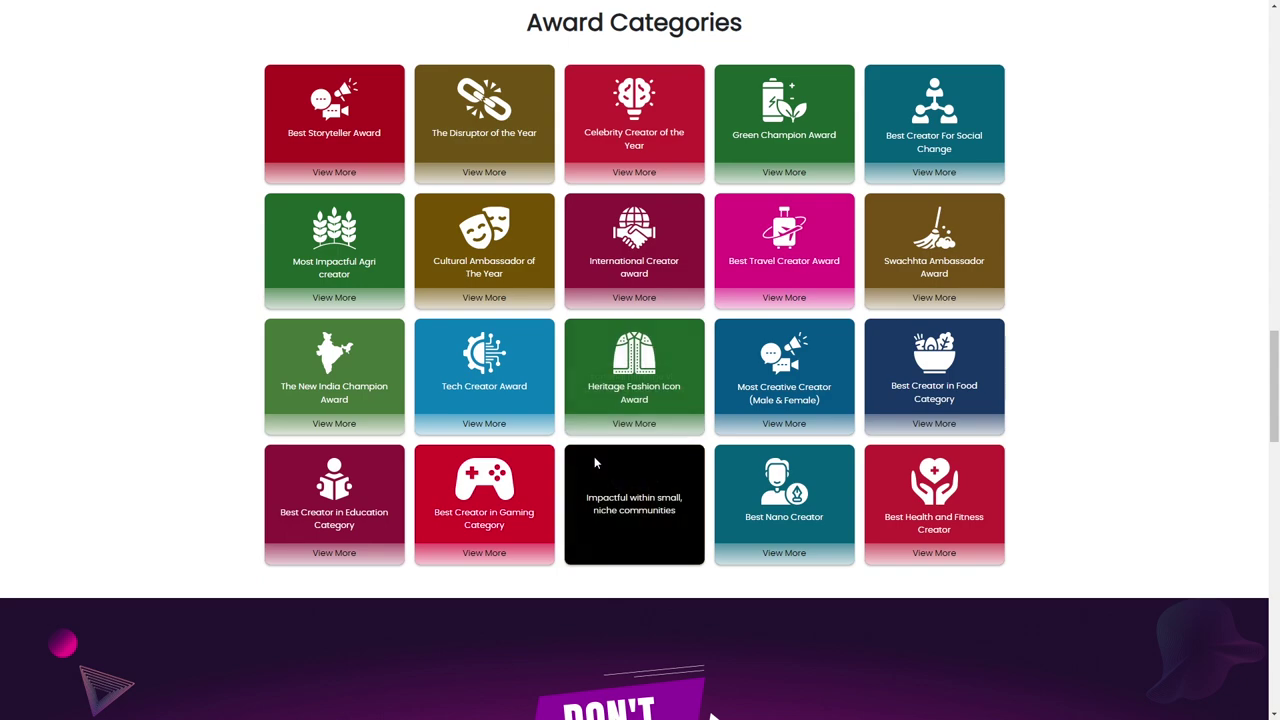
Step: Scroll to the Award Categories grid showing the gaming, micro and nano creator awards
scroll(594, 456, "up", 4)
Step: Start a nomination from the Ready to Blaze banner's Nominate Now button
scroll(594, 462, "up", 3)
scroll(594, 463, "down", 2)
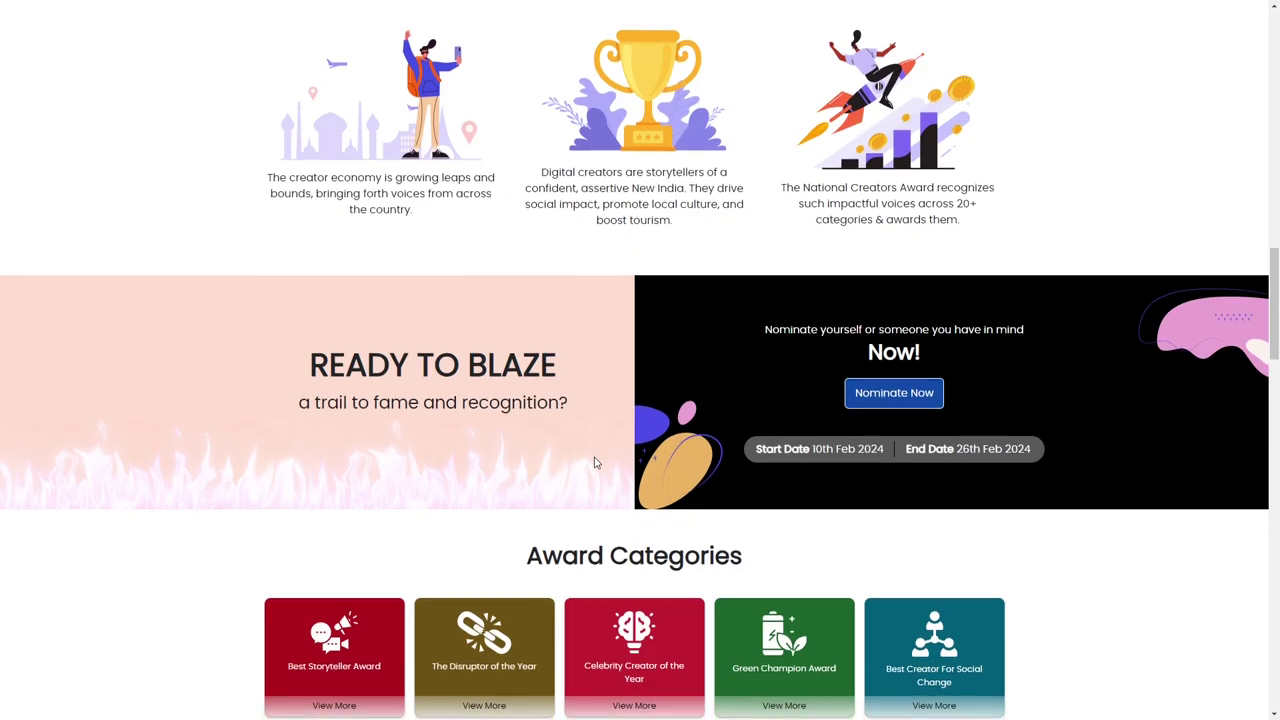
scroll(600, 455, "up", 1)
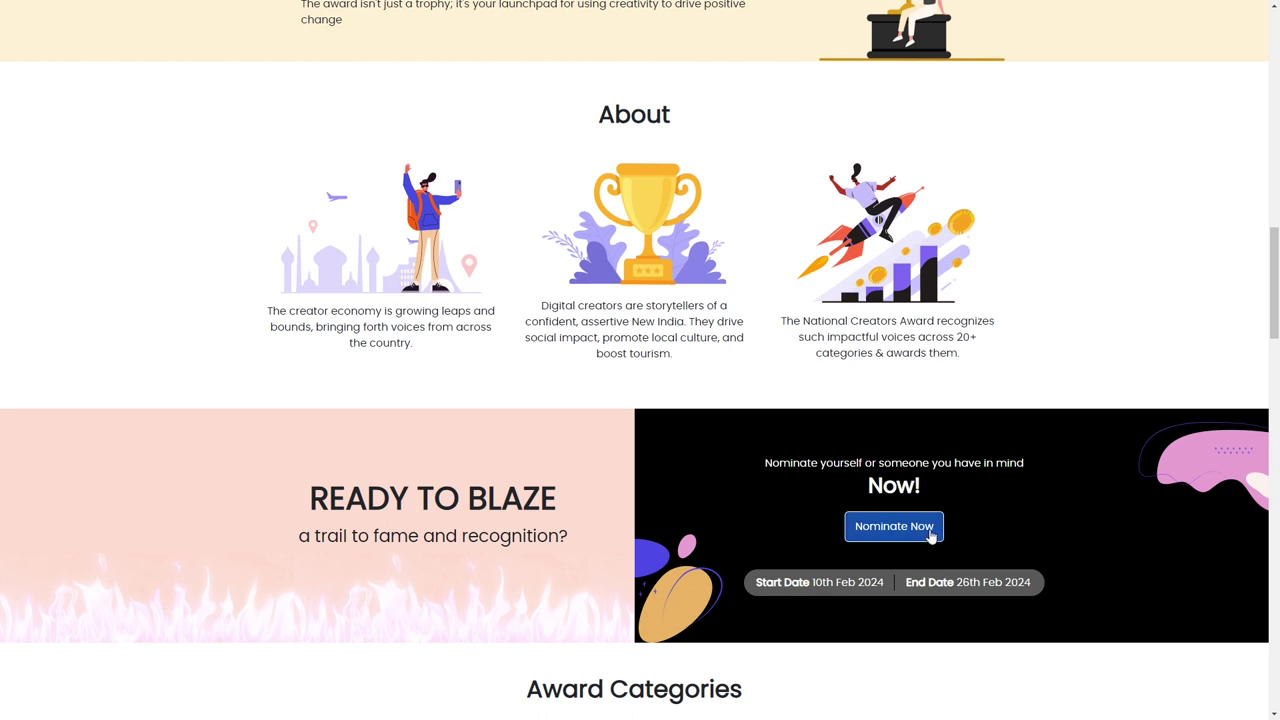
left_click(948, 530)
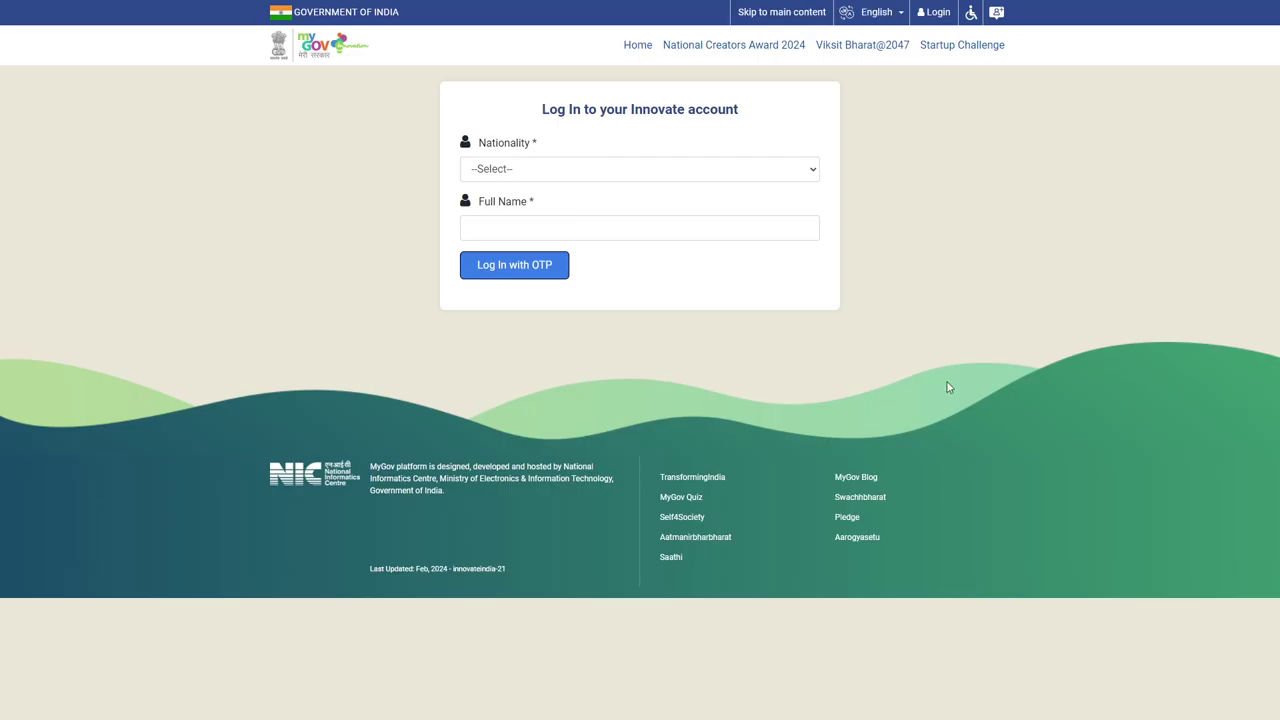
Step: Choose Indian National, enter the applicant's full name and mobile number, and request an OTP
left_click(802, 176)
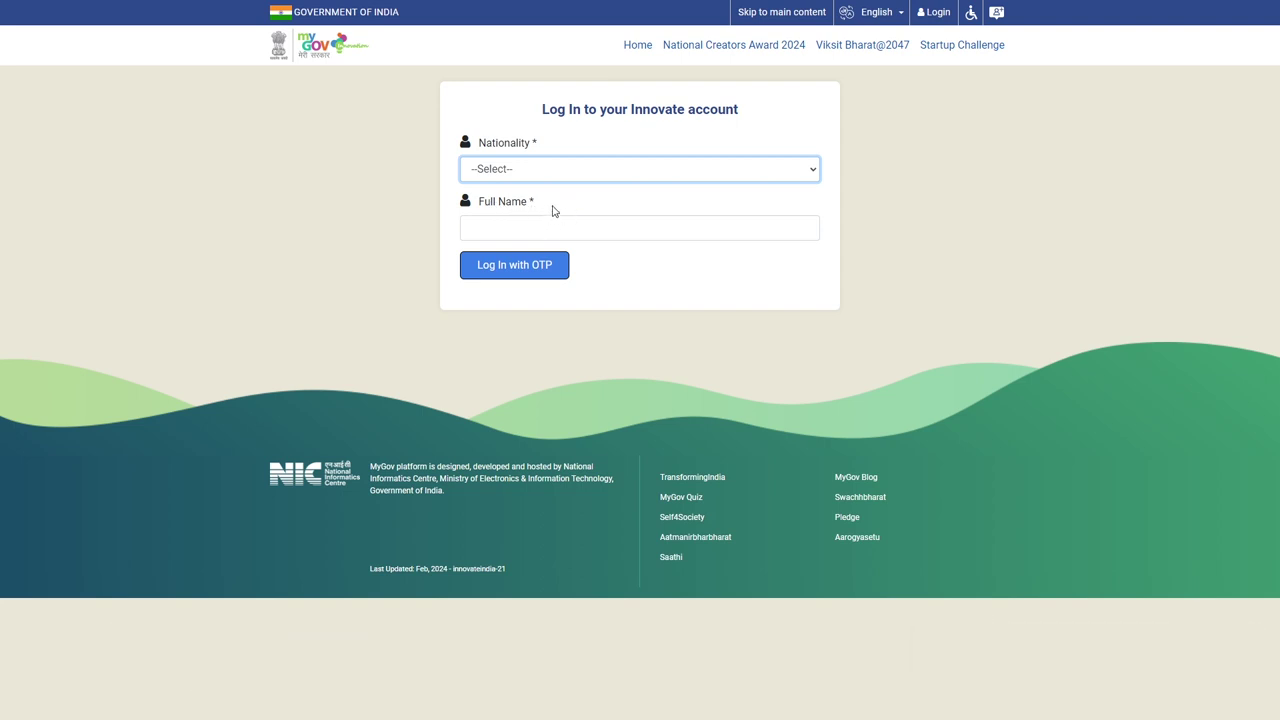
key("Down")
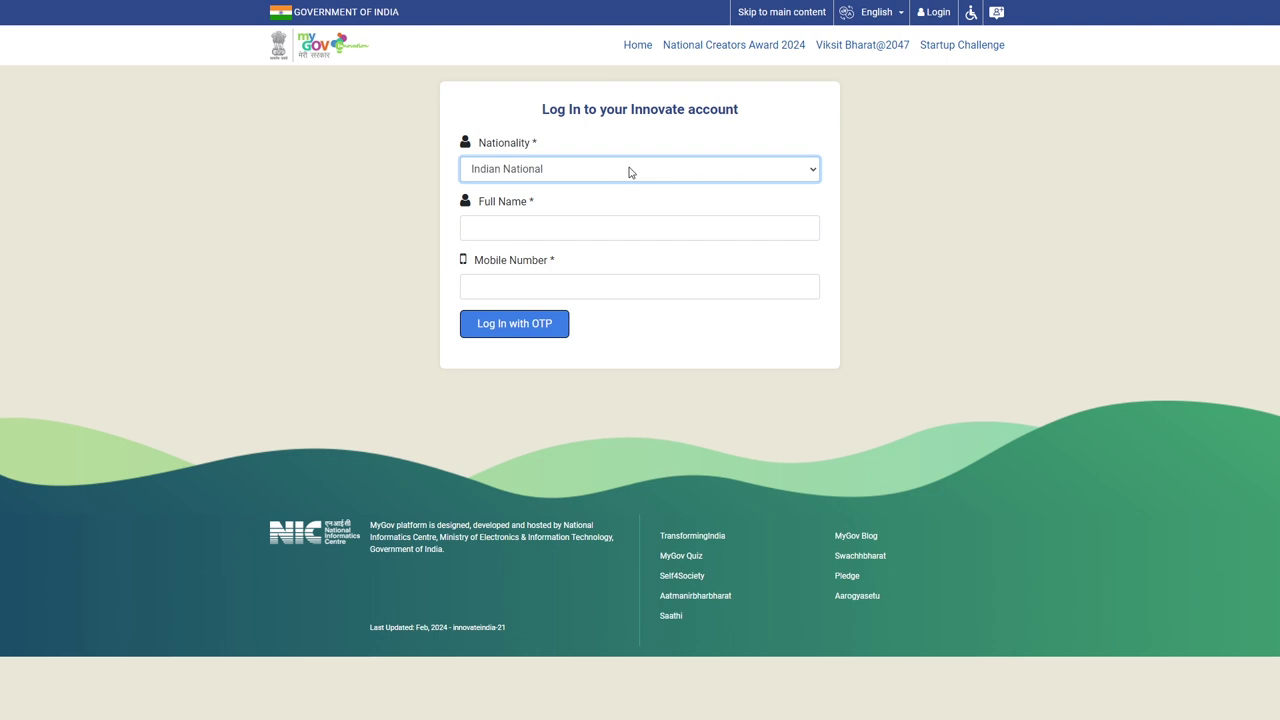
key("Down")
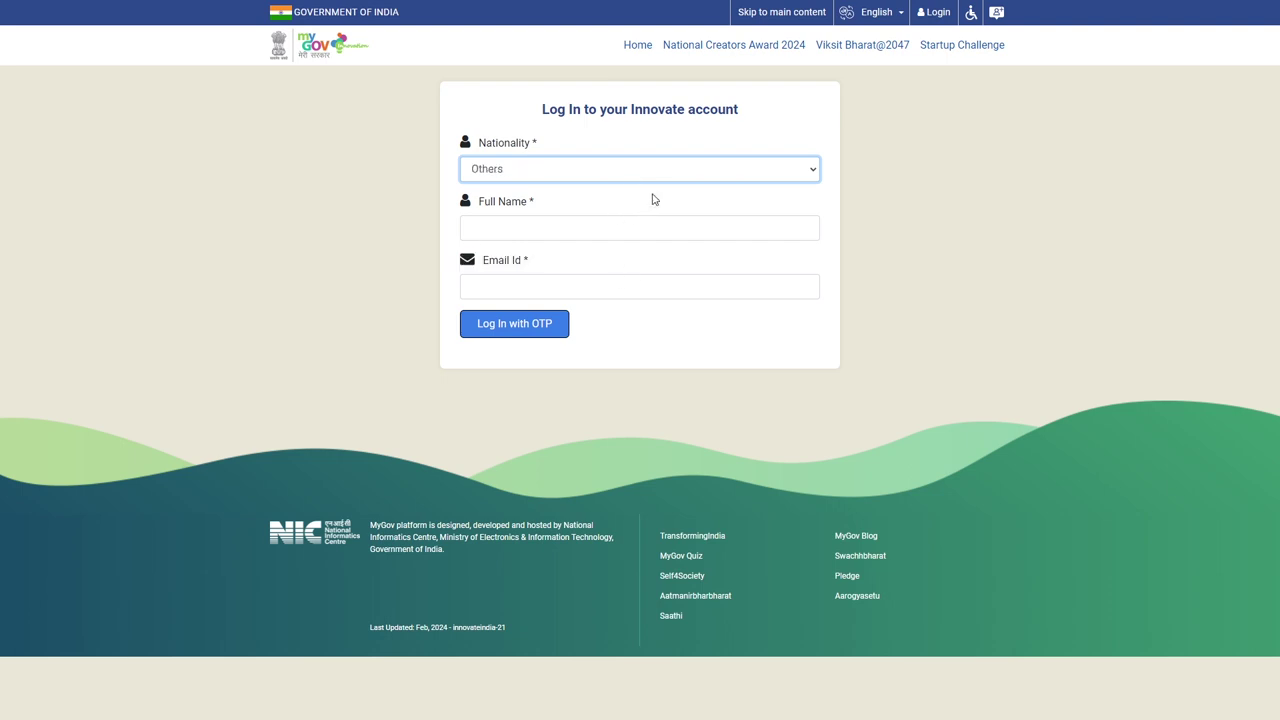
left_click(704, 145)
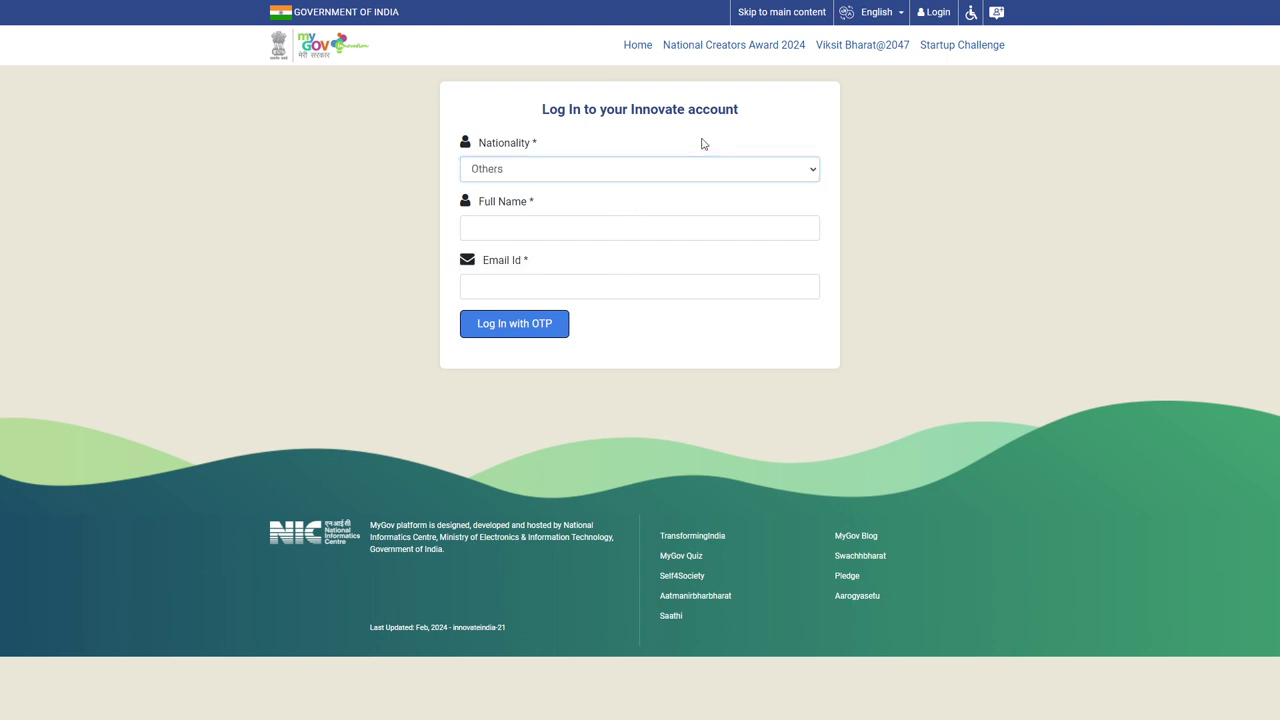
left_click(749, 169)
key("Up")
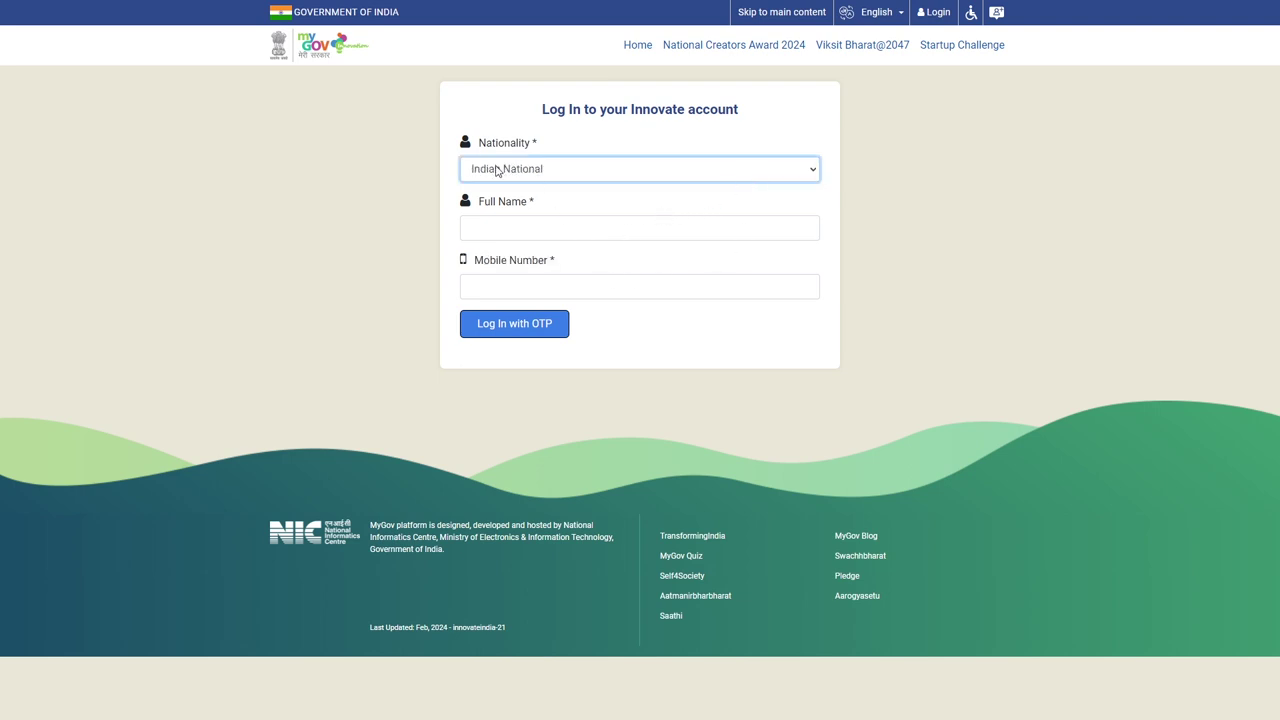
left_click(551, 224)
type("Francis")
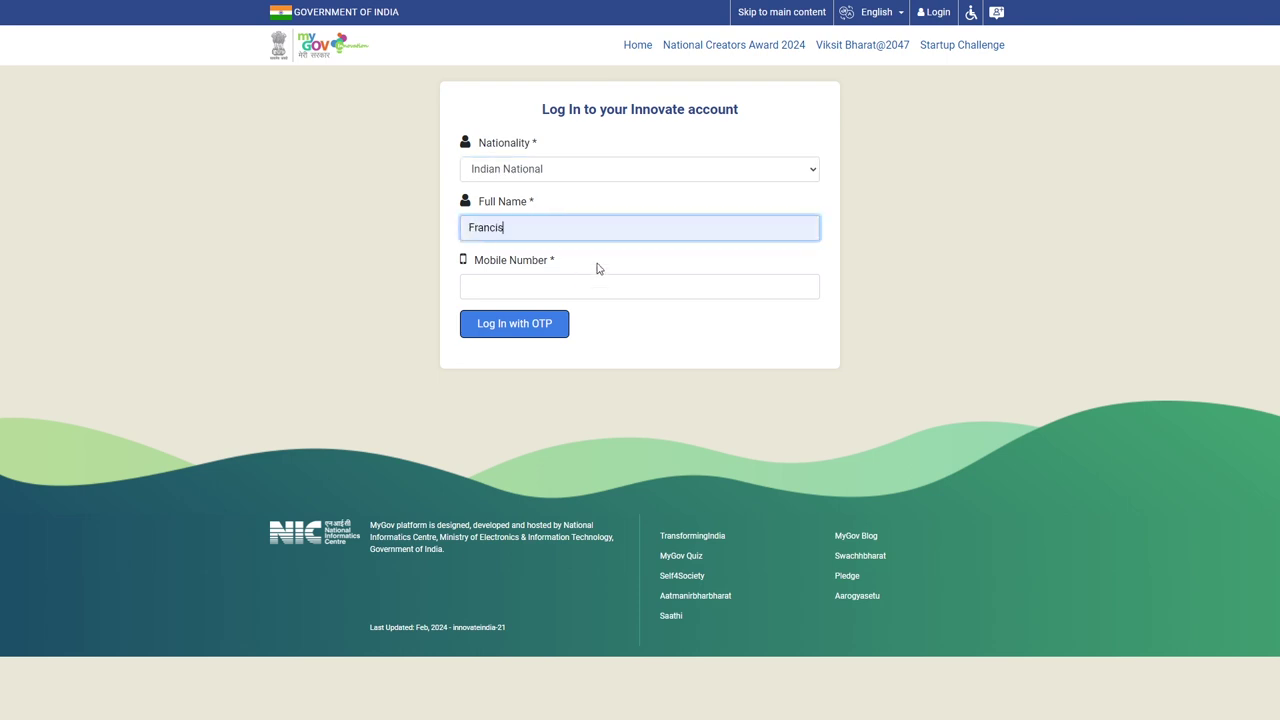
left_click(571, 286)
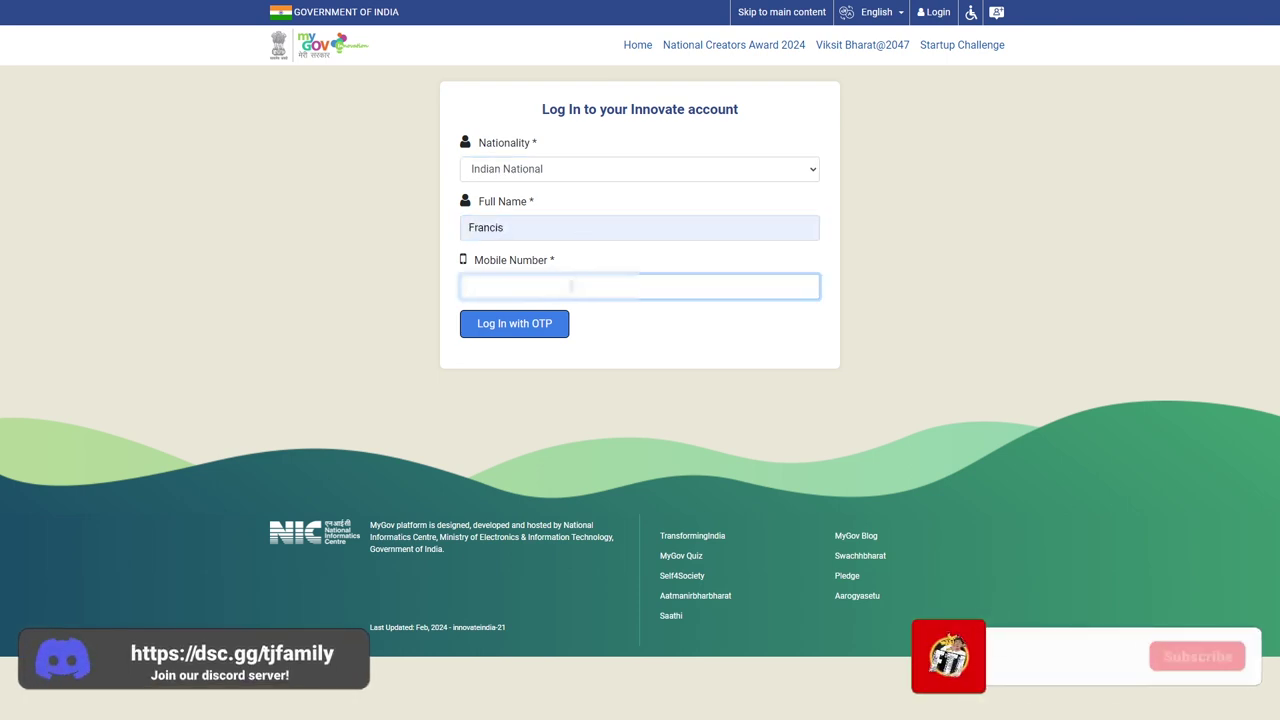
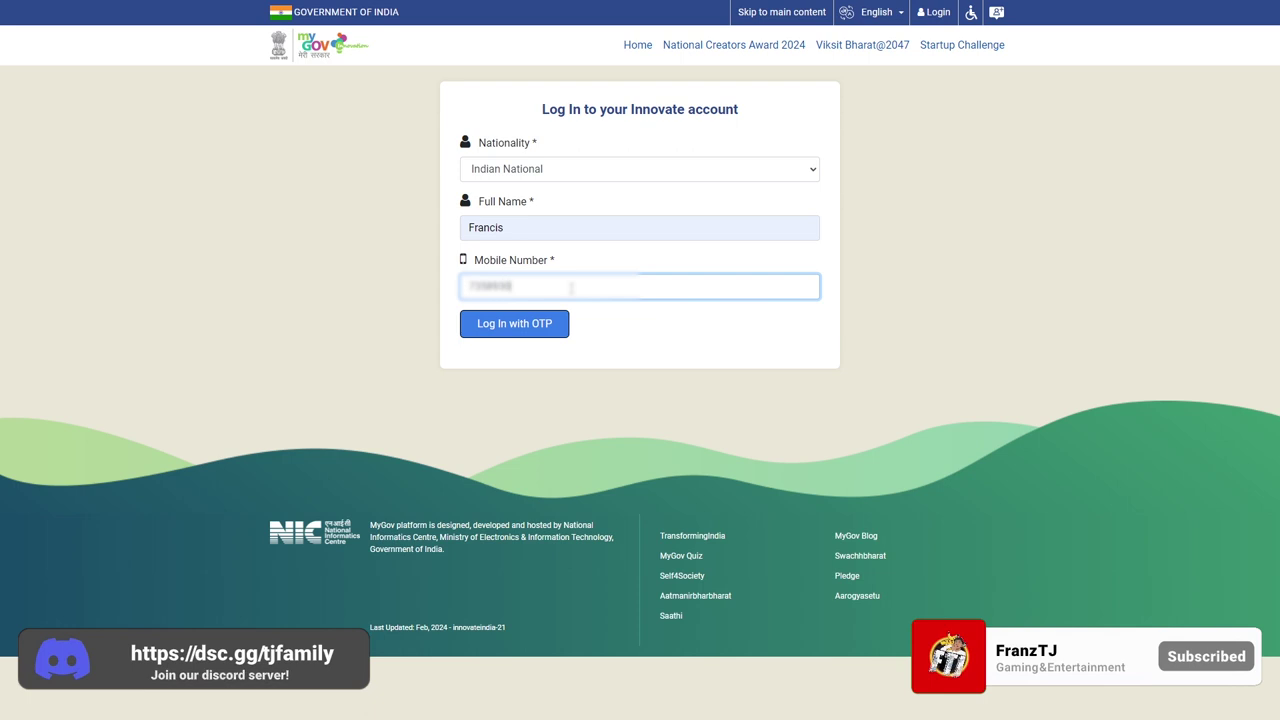
left_click(545, 333)
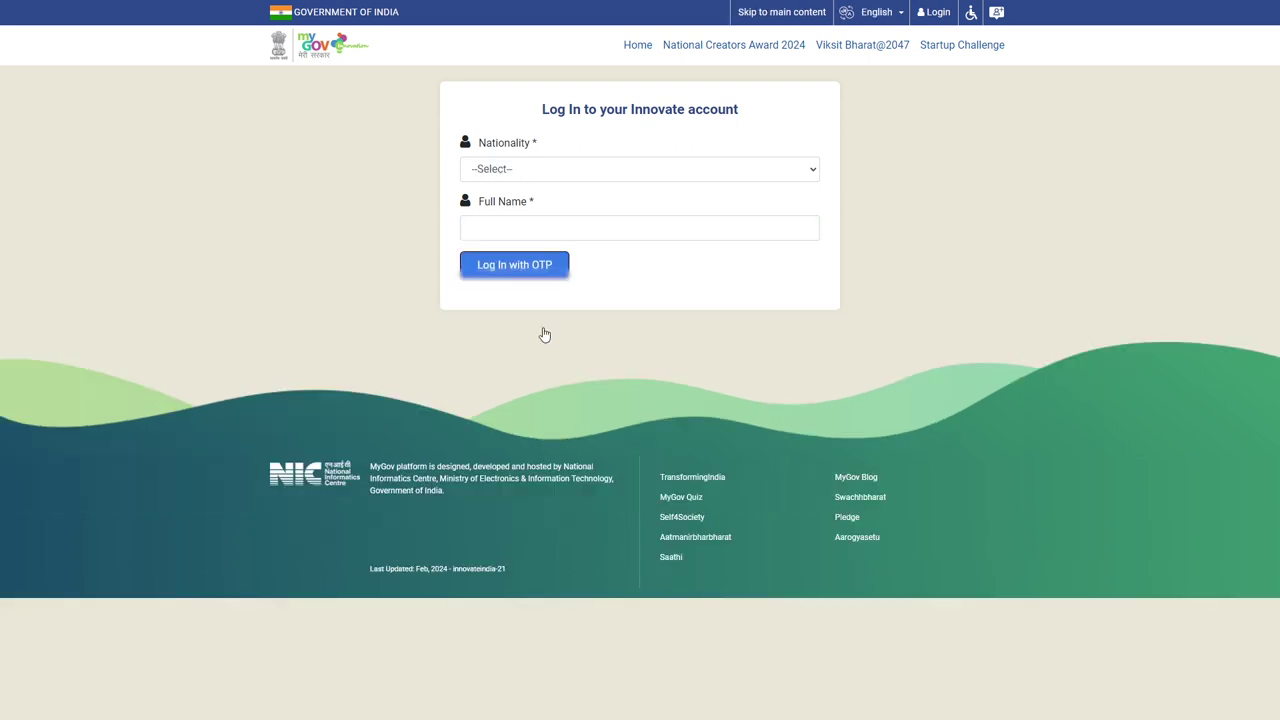
Step: After the form resets, re-enter Indian National, full name and mobile number, and request the OTP again
left_click(694, 171)
left_click(671, 206)
left_click(566, 228)
left_click(575, 272)
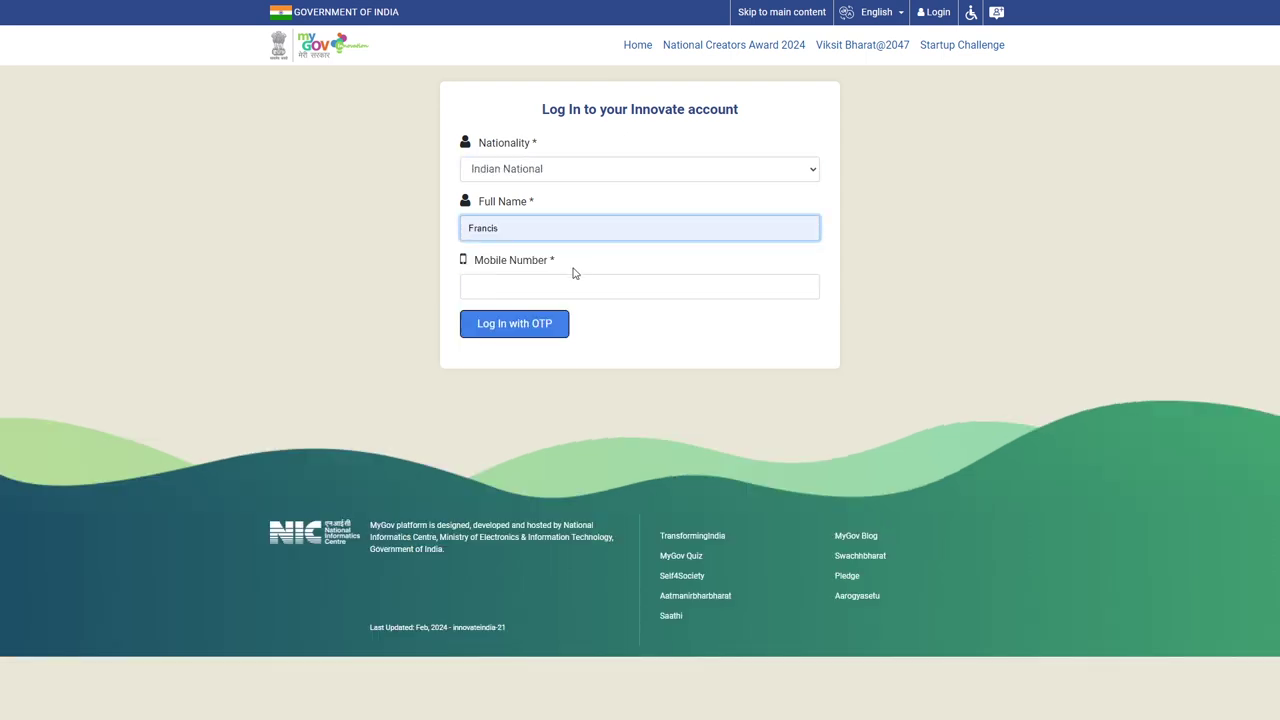
left_click(608, 286)
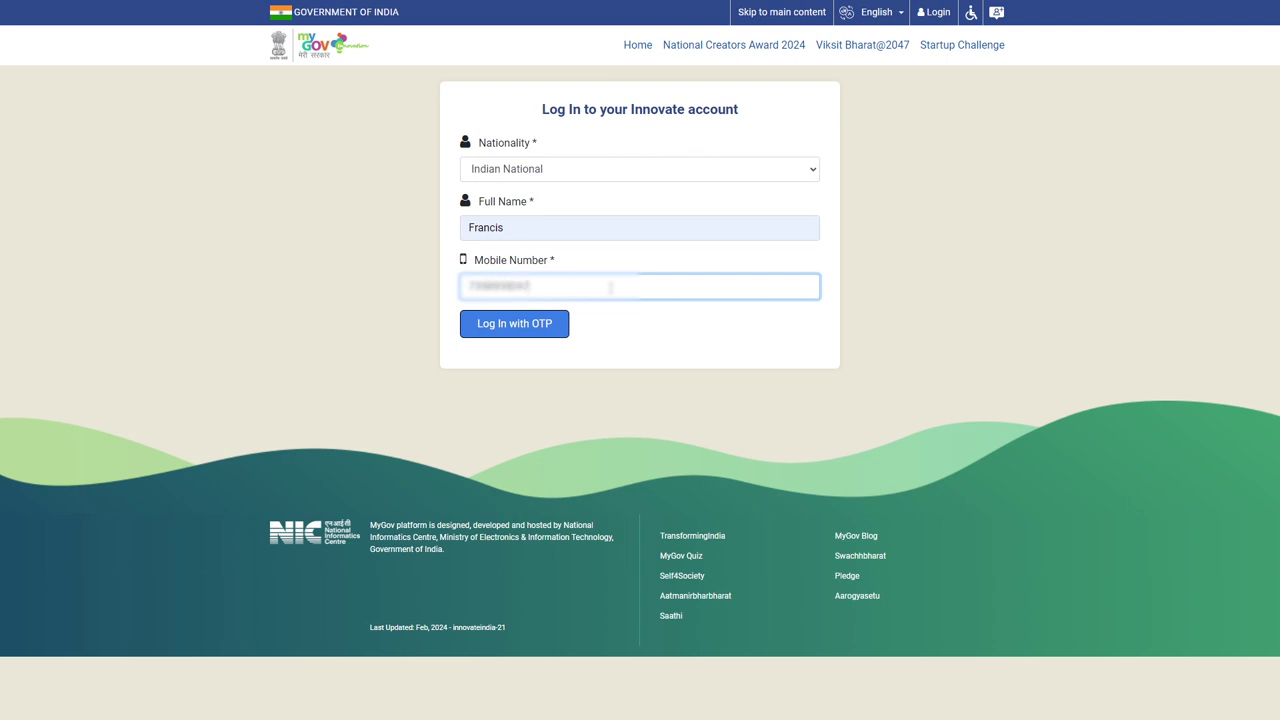
left_click(518, 335)
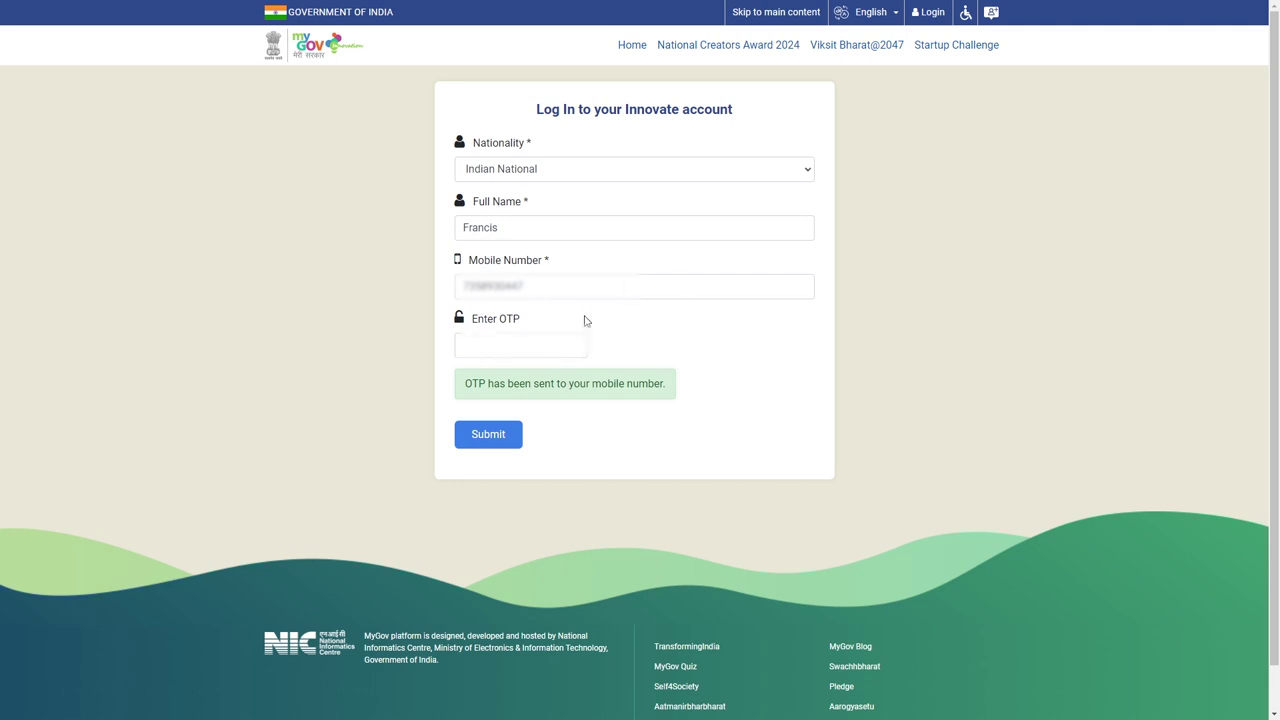
Step: Enter the received OTP and submit it to reach the Registration form
left_click(530, 342)
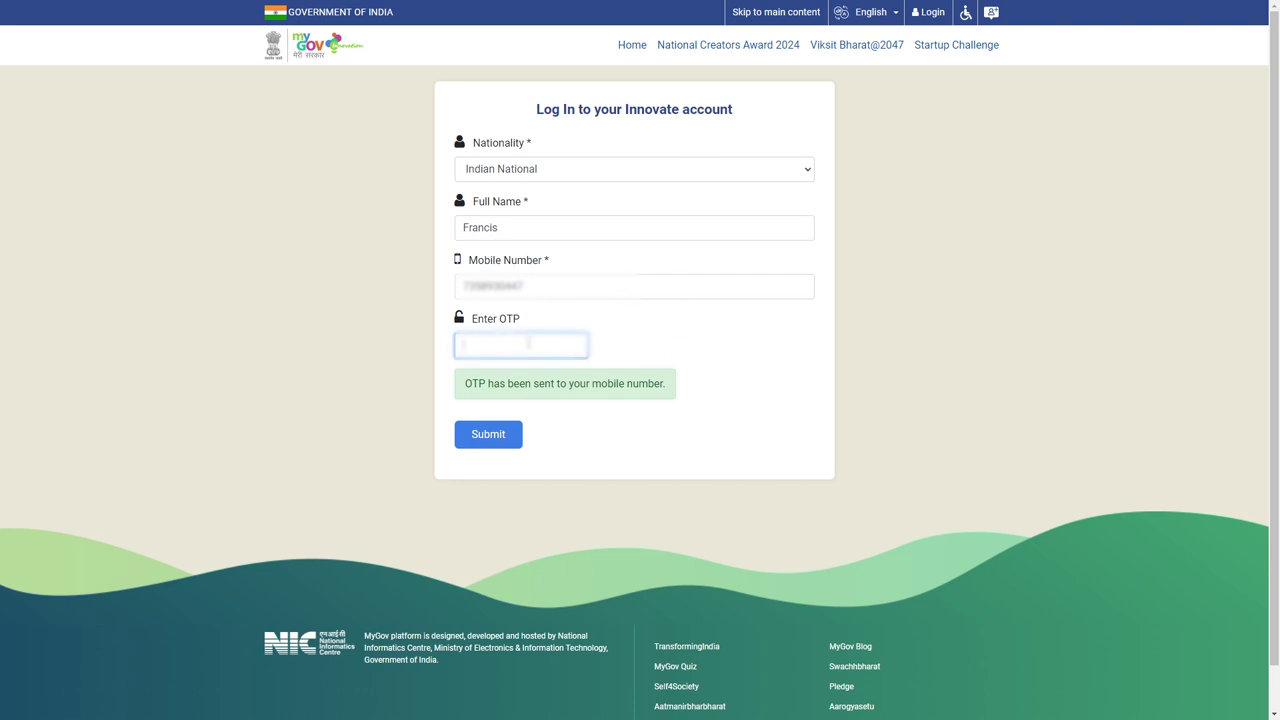
left_click(500, 433)
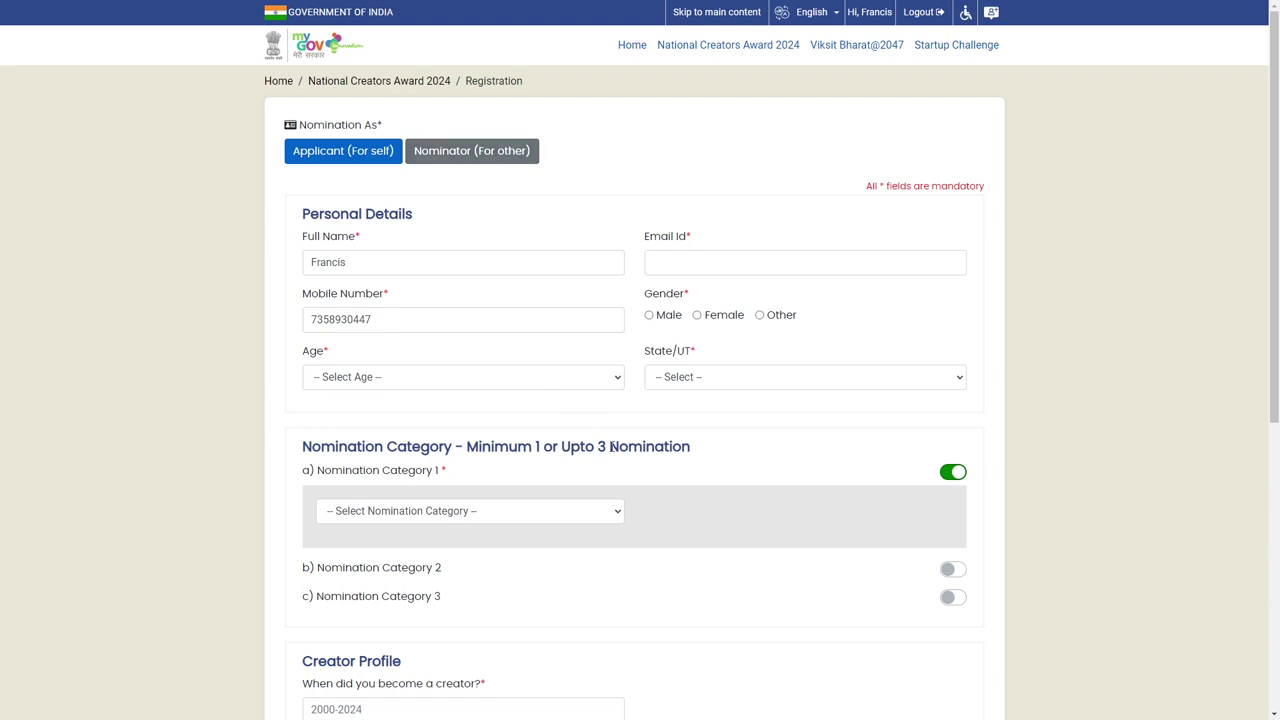
scroll(612, 447, "down", 1)
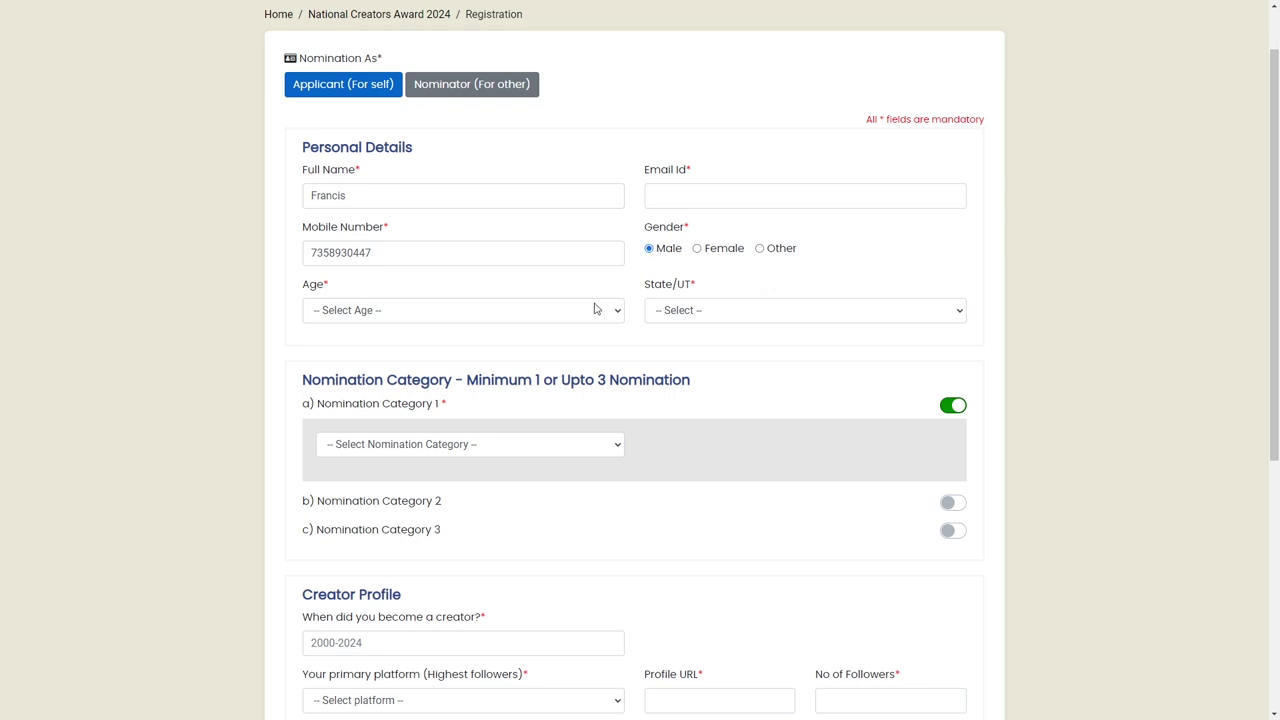
Step: Set State/UT to Tamil Nadu, age to 18-40, and Nomination Category 1 to Most Creative Creator (Male & Female)
left_click(762, 316)
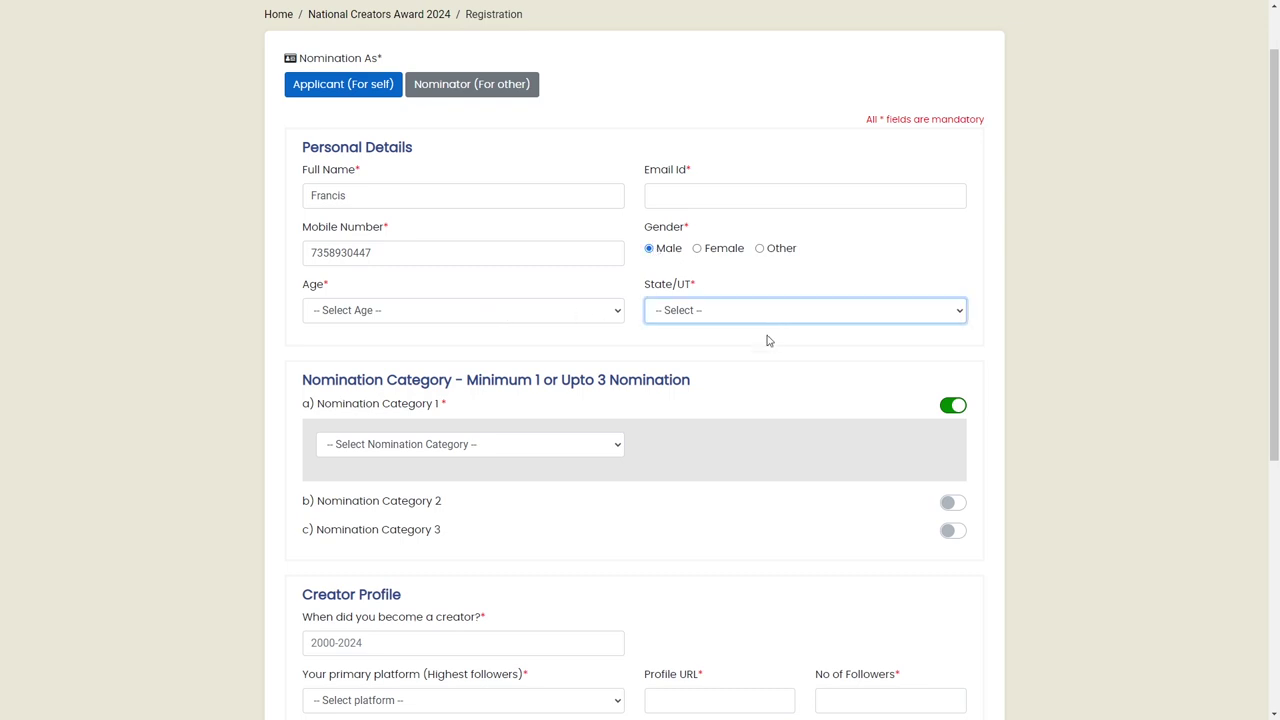
left_click(735, 490)
left_click(410, 318)
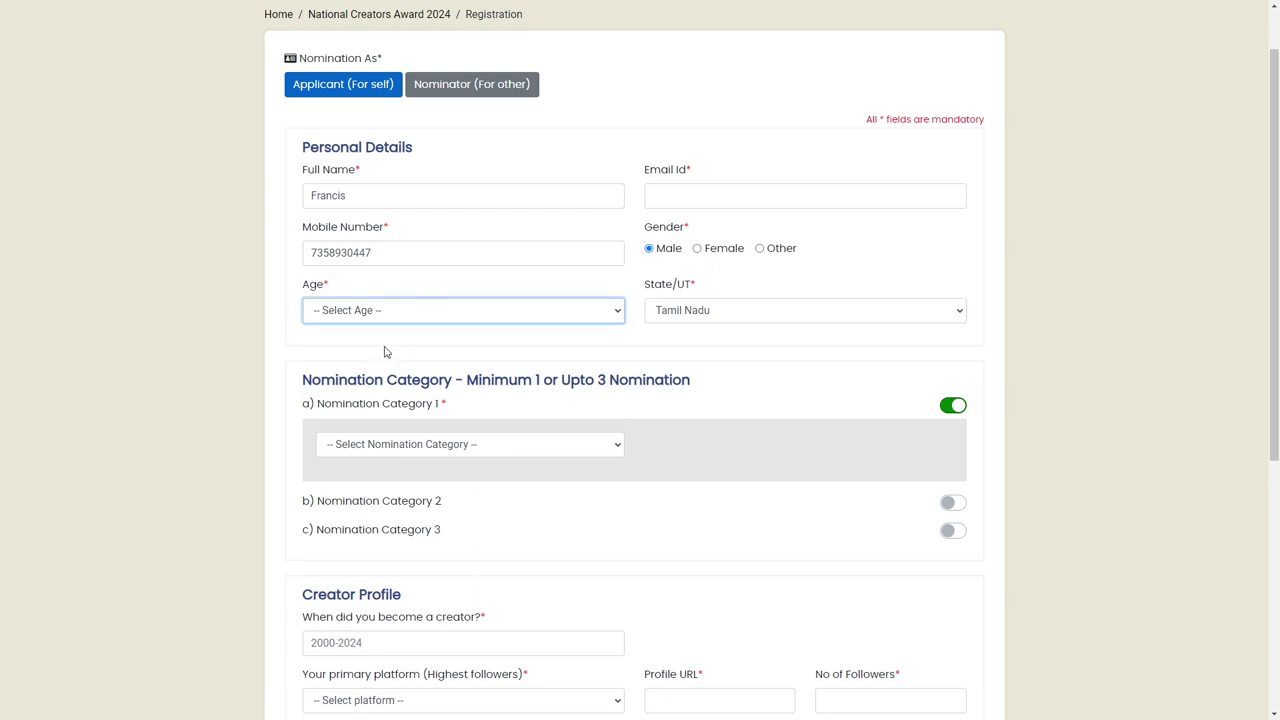
left_click(388, 357)
scroll(563, 340, "down", 2)
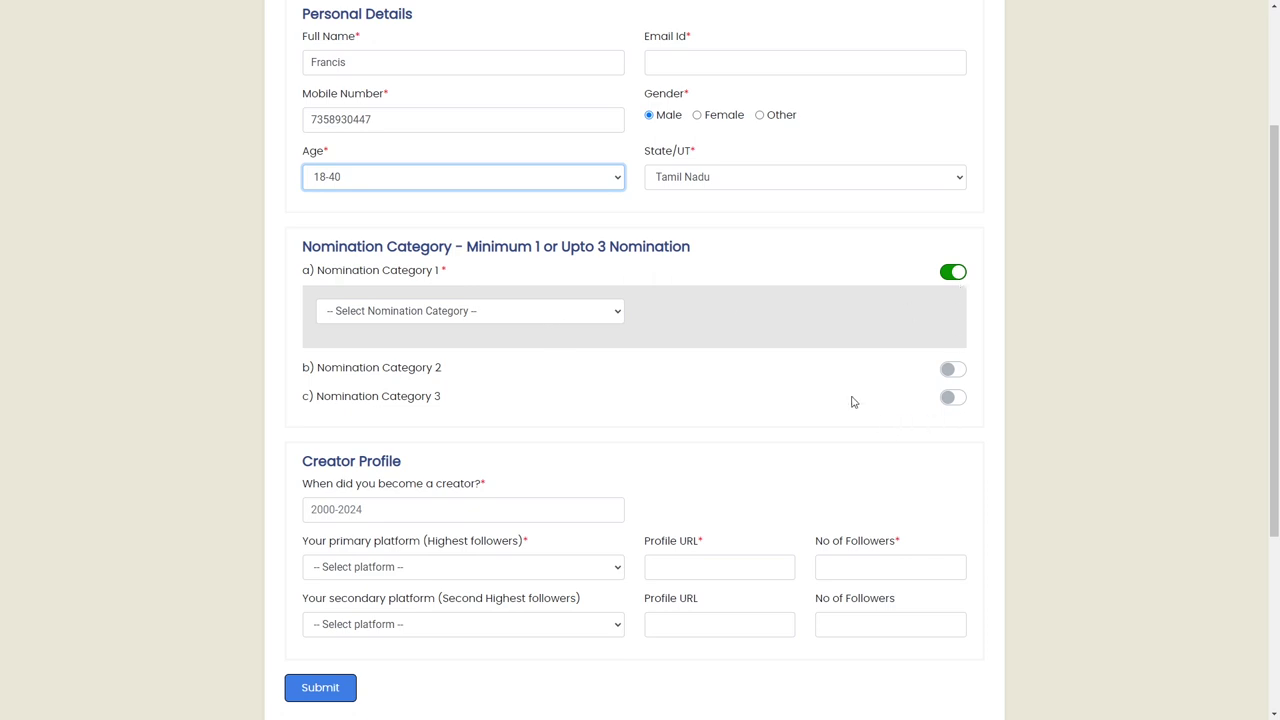
left_click(612, 318)
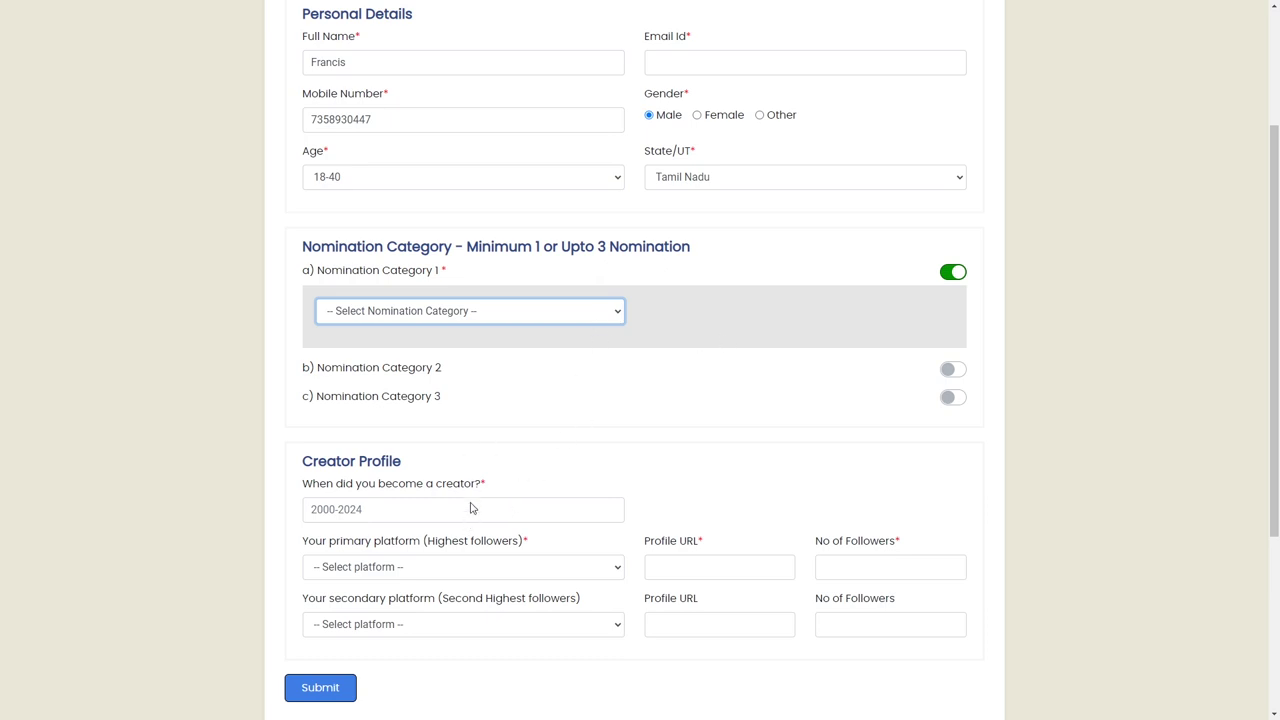
left_click(471, 508)
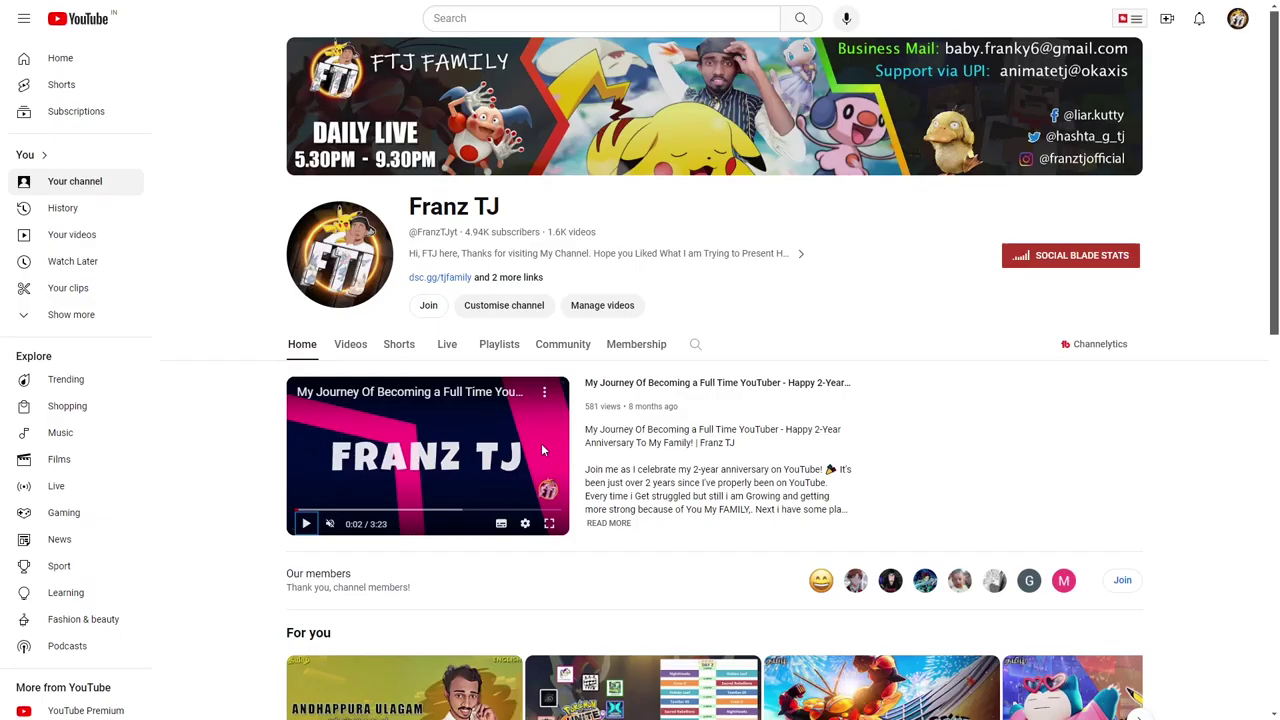
Step: Show the channel's uploaded videos sorted by Popular and browse through them
scroll(640, 517, "down", 2)
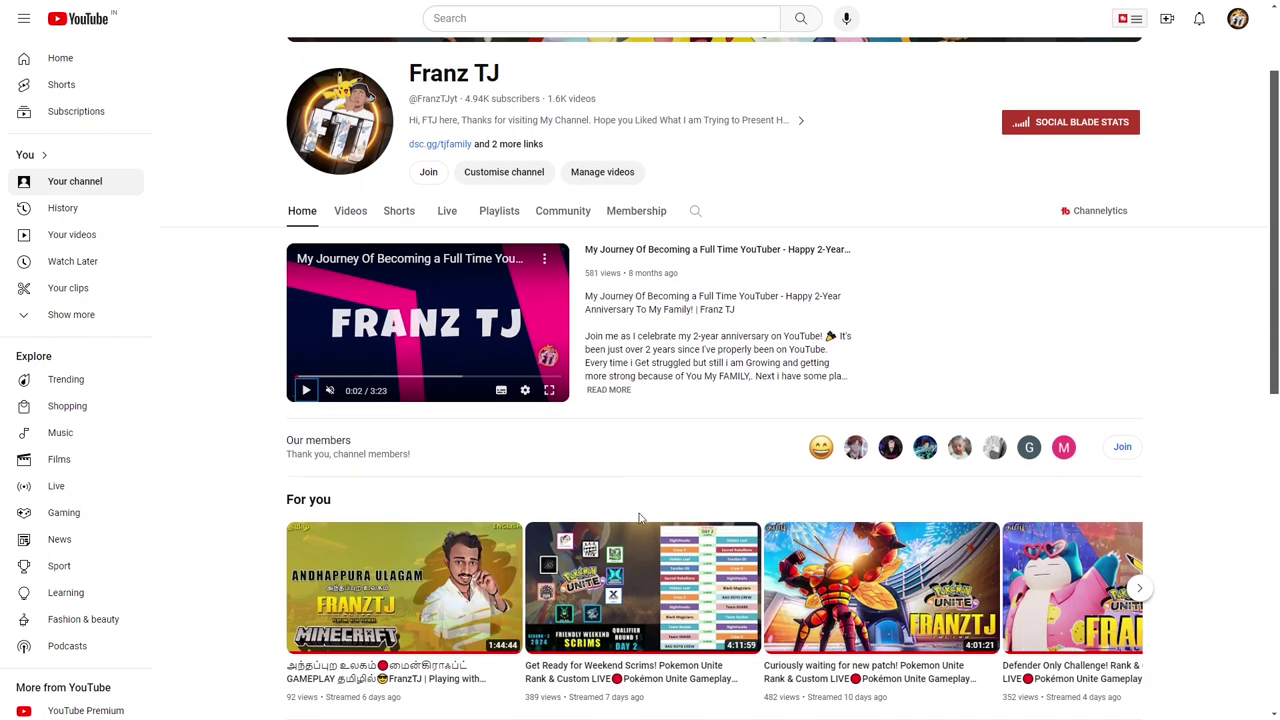
left_click(351, 212)
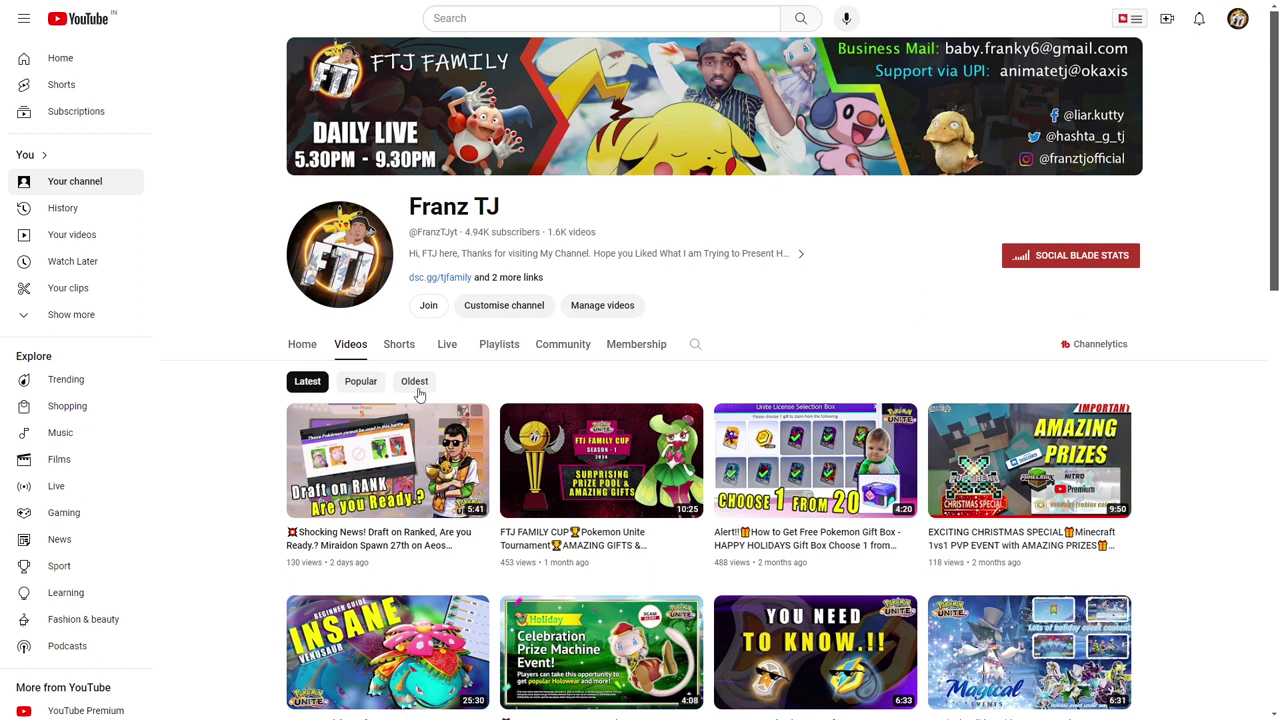
left_click(368, 382)
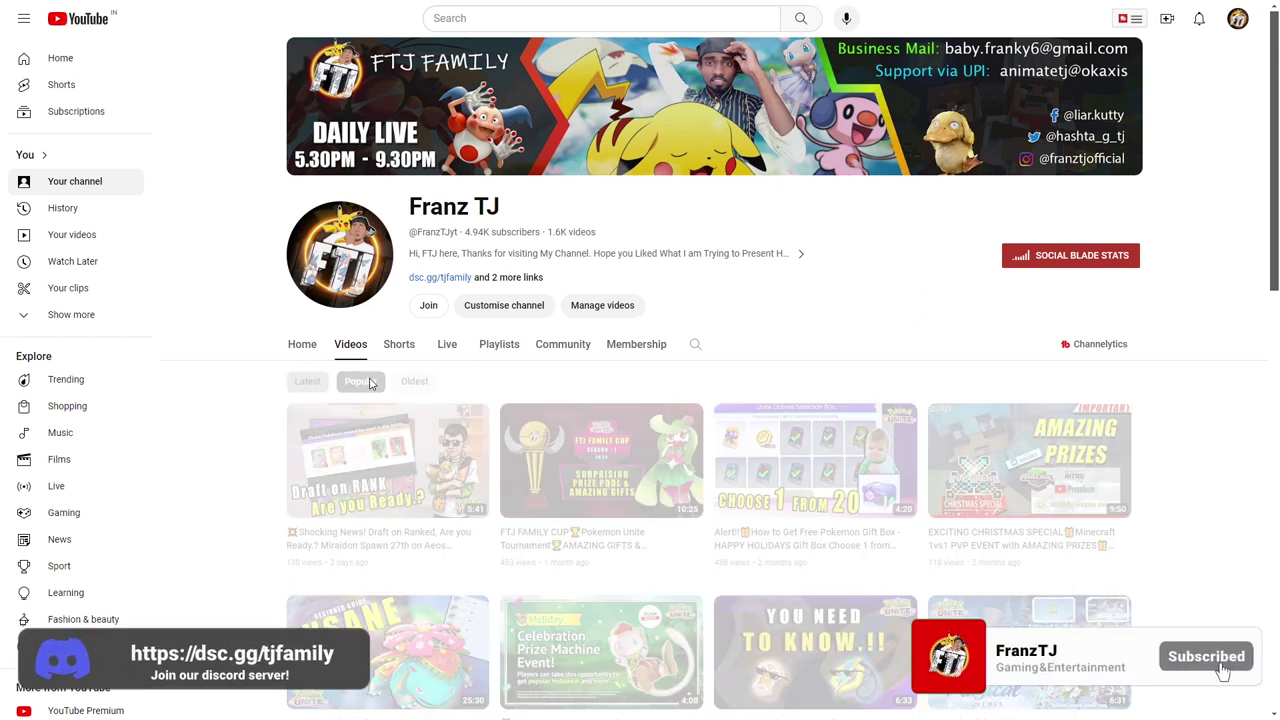
scroll(424, 567, "down", 1)
scroll(424, 420, "down", 1)
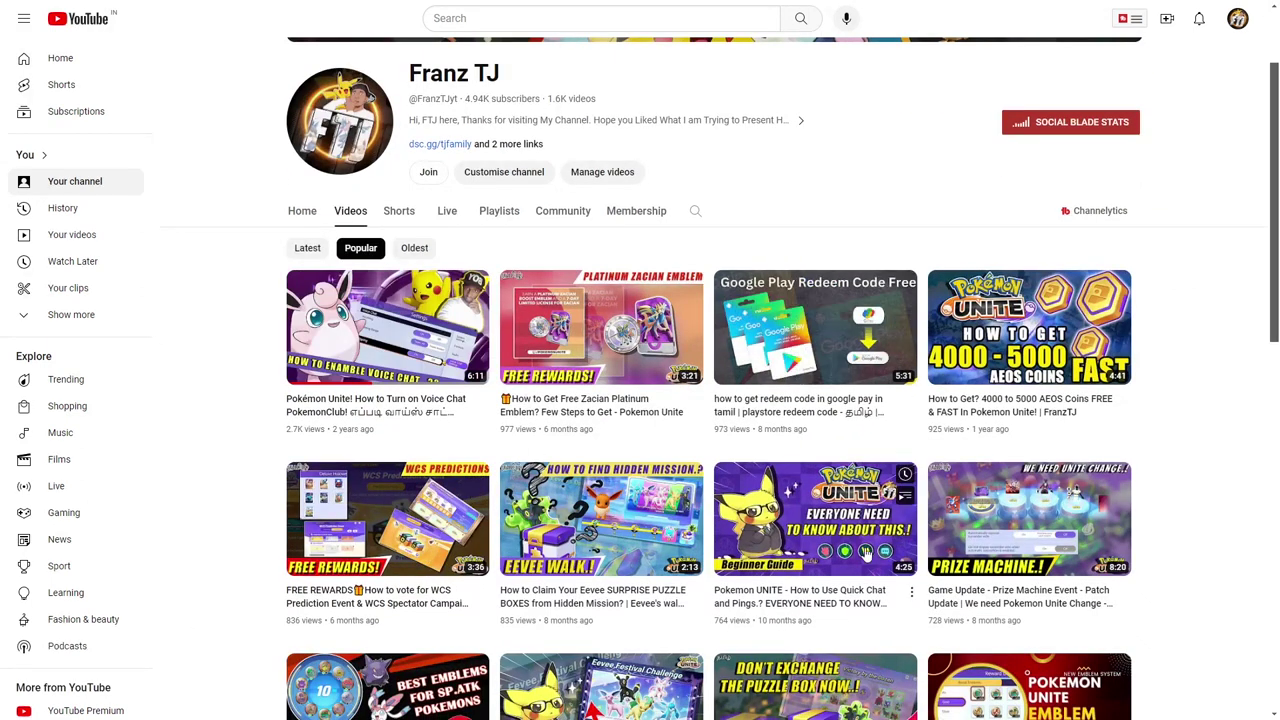
scroll(565, 453, "down", 1)
scroll(565, 453, "down", 2)
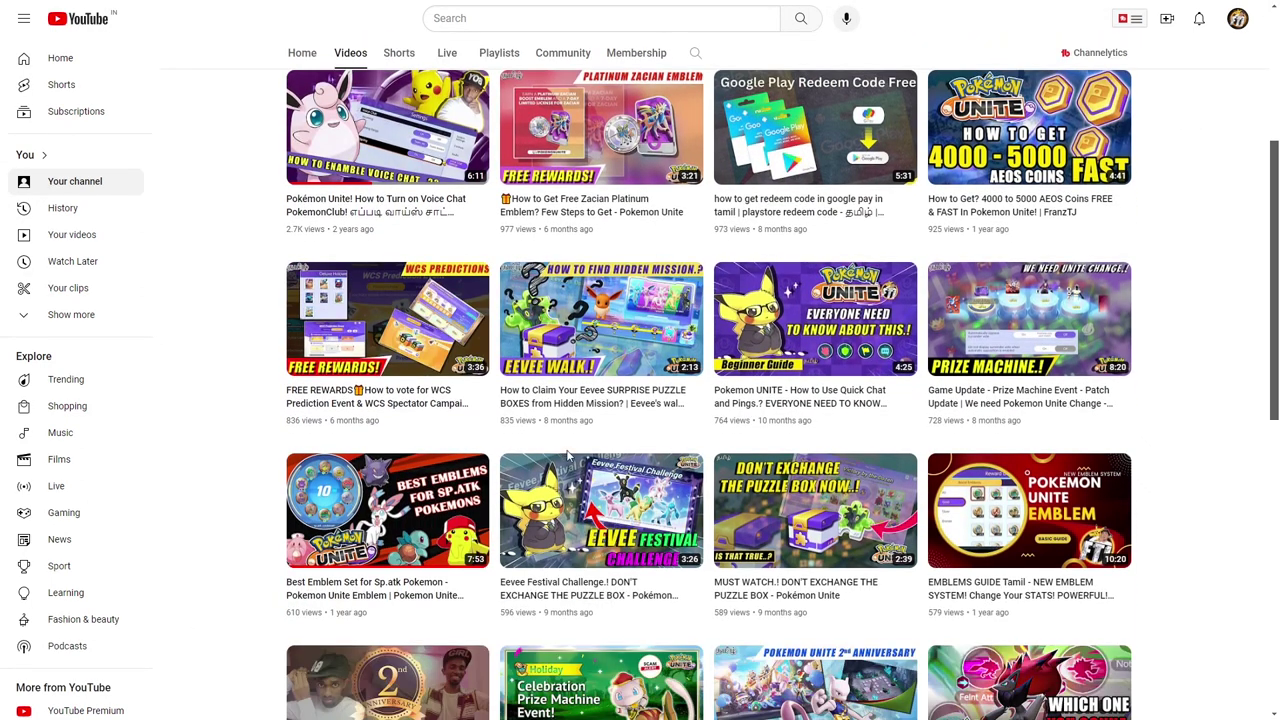
scroll(565, 453, "down", 2)
scroll(466, 225, "up", 4)
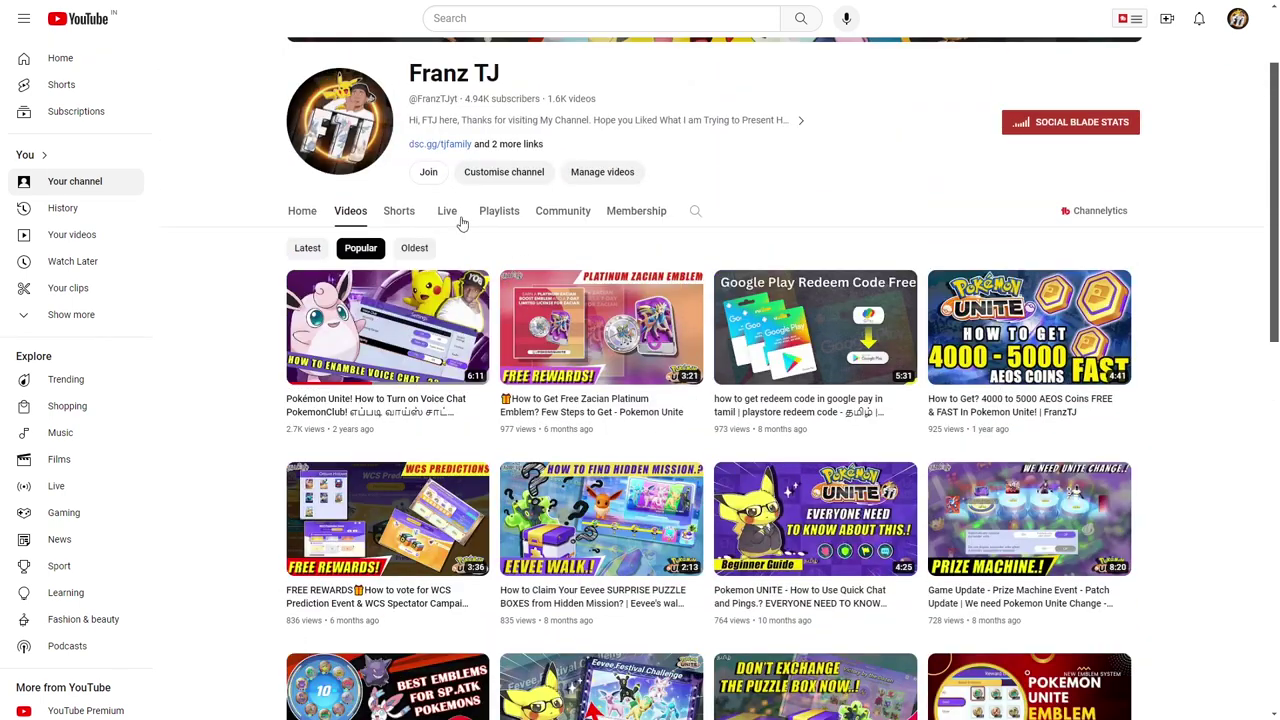
Step: Switch to the channel's Live streams, sorted by Popular
left_click(448, 218)
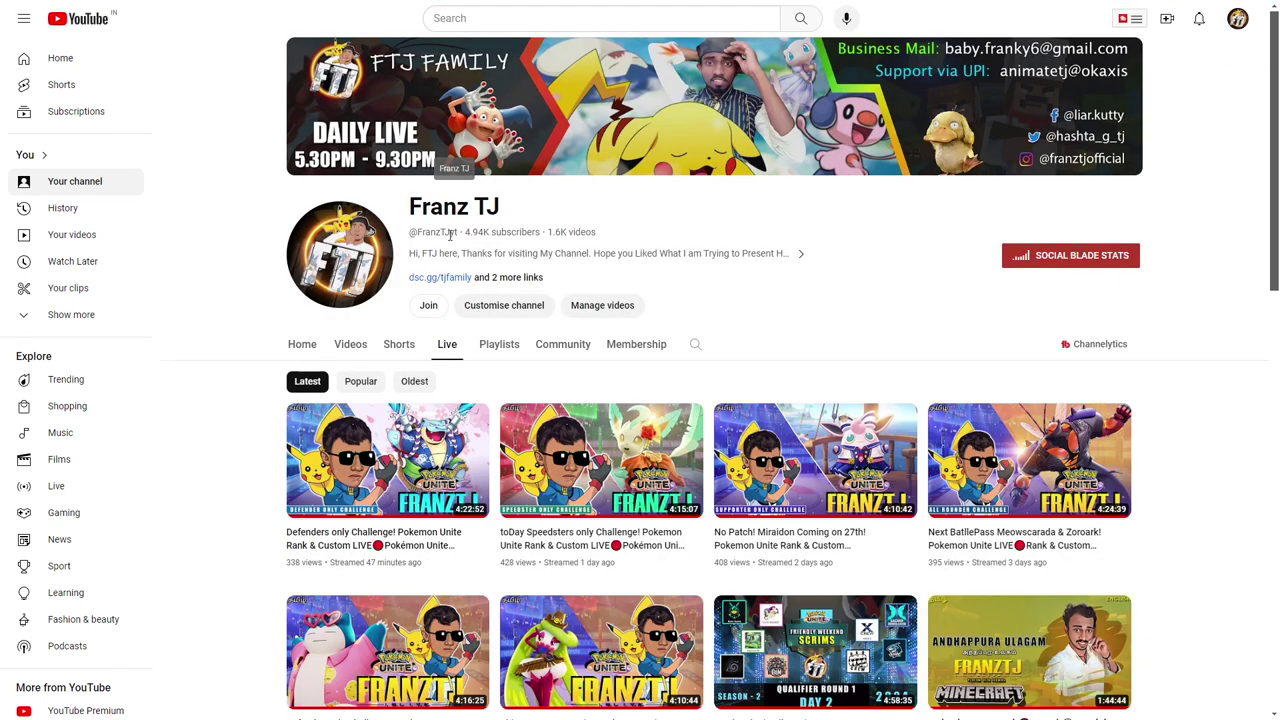
left_click(362, 382)
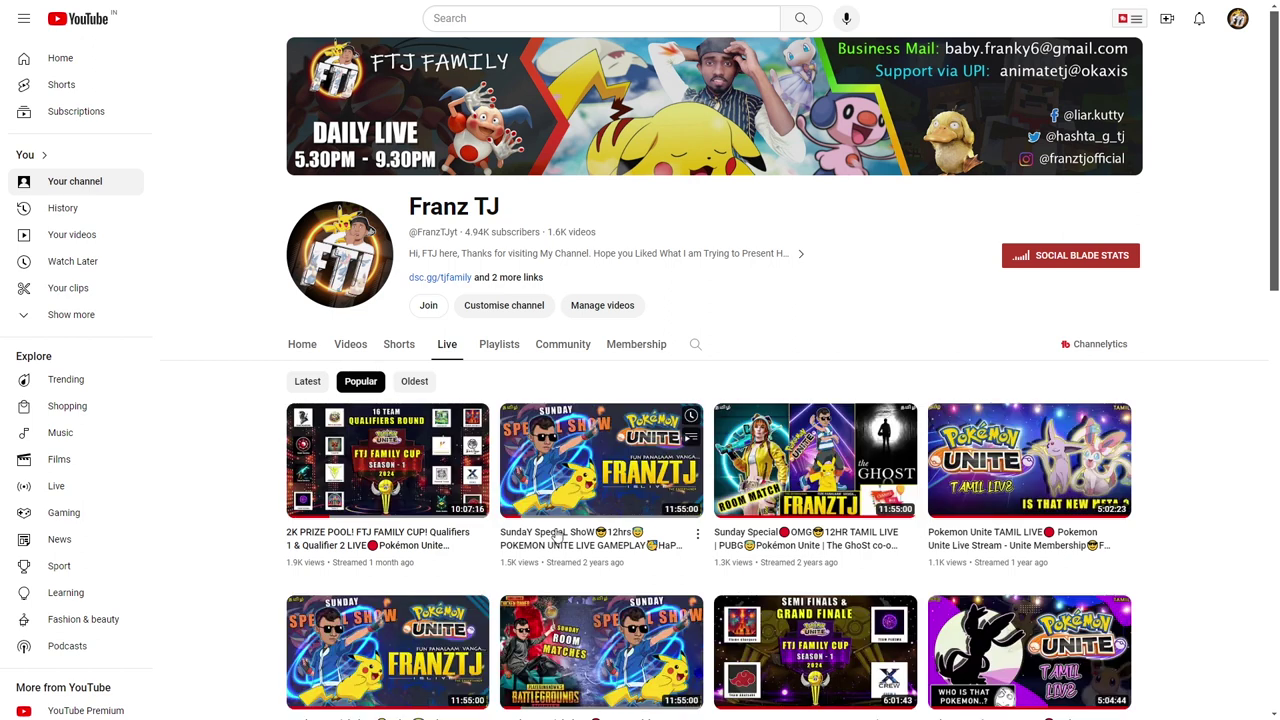
scroll(557, 537, "down", 2)
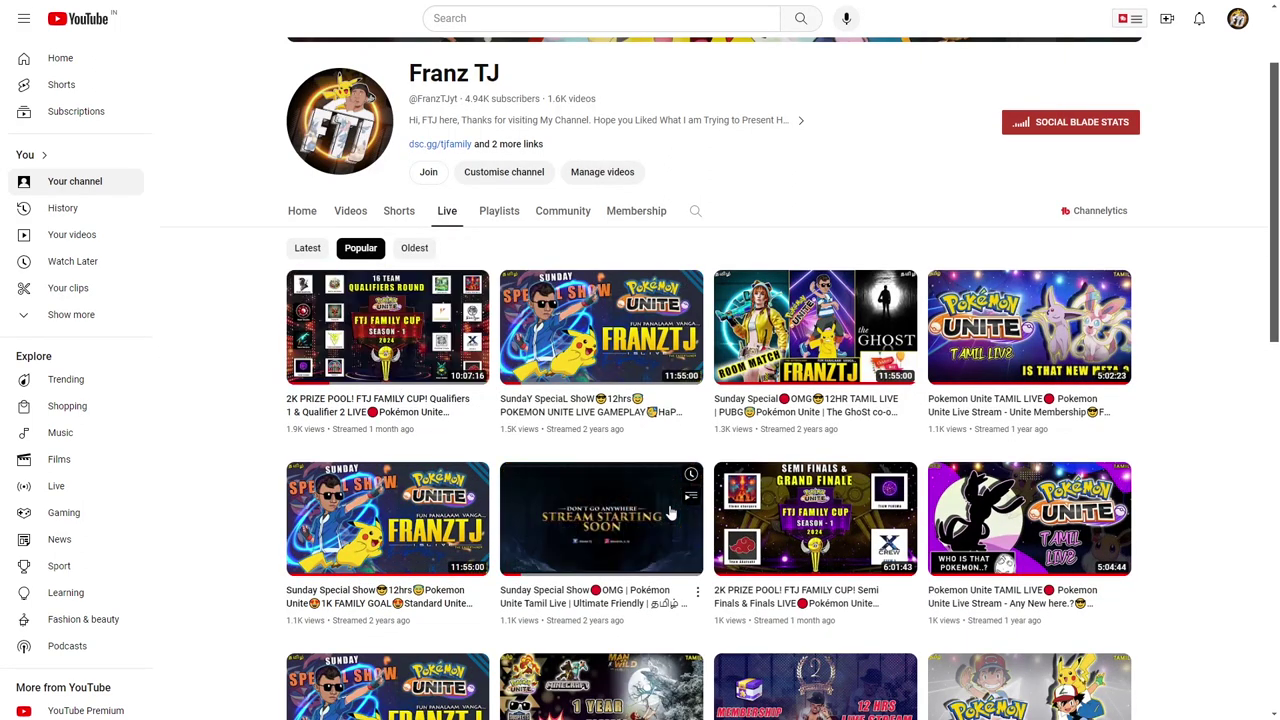
scroll(671, 512, "up", 2)
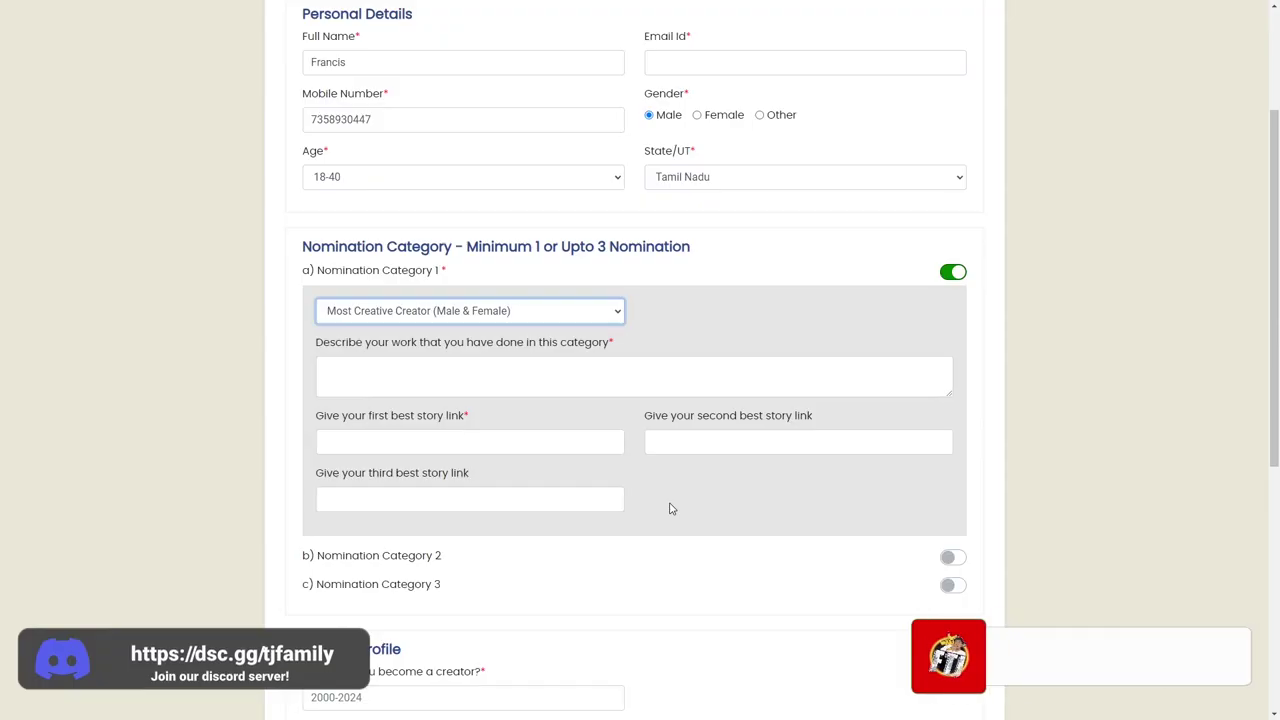
scroll(640, 517, "down", 2)
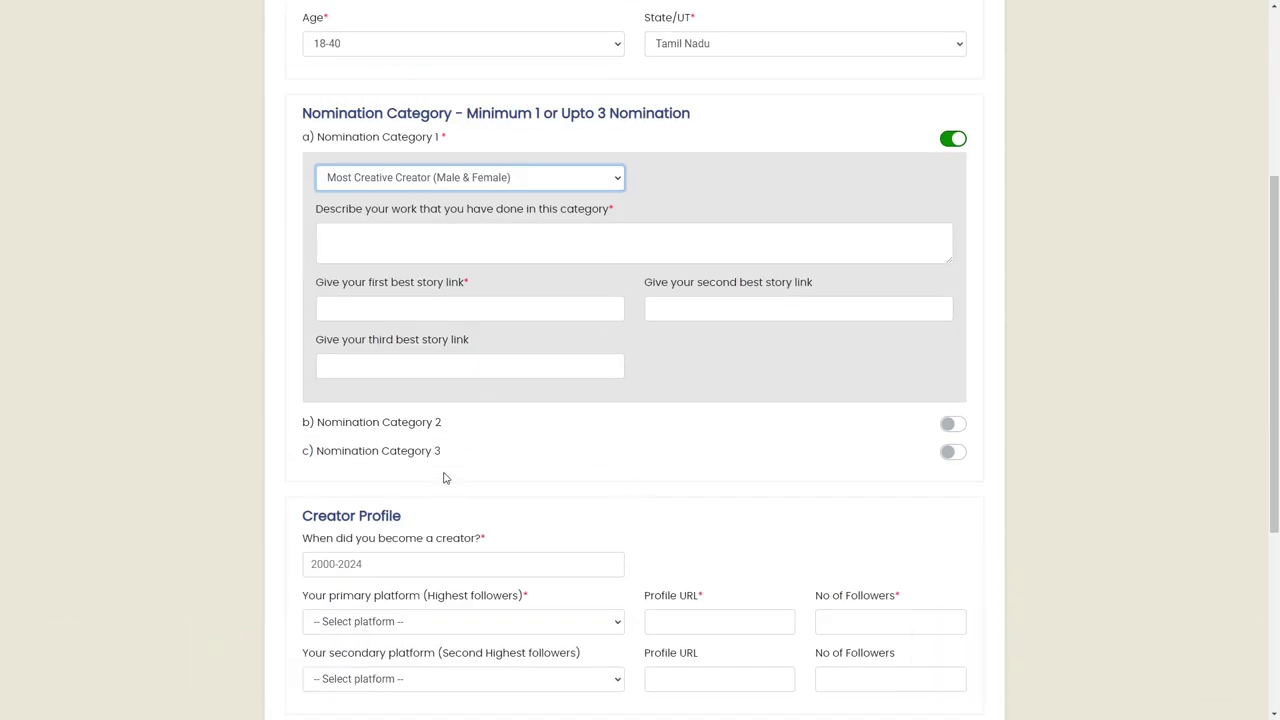
Step: Set 'When did you become a creator?' to 2001 in Creator Profile
scroll(506, 394, "down", 3)
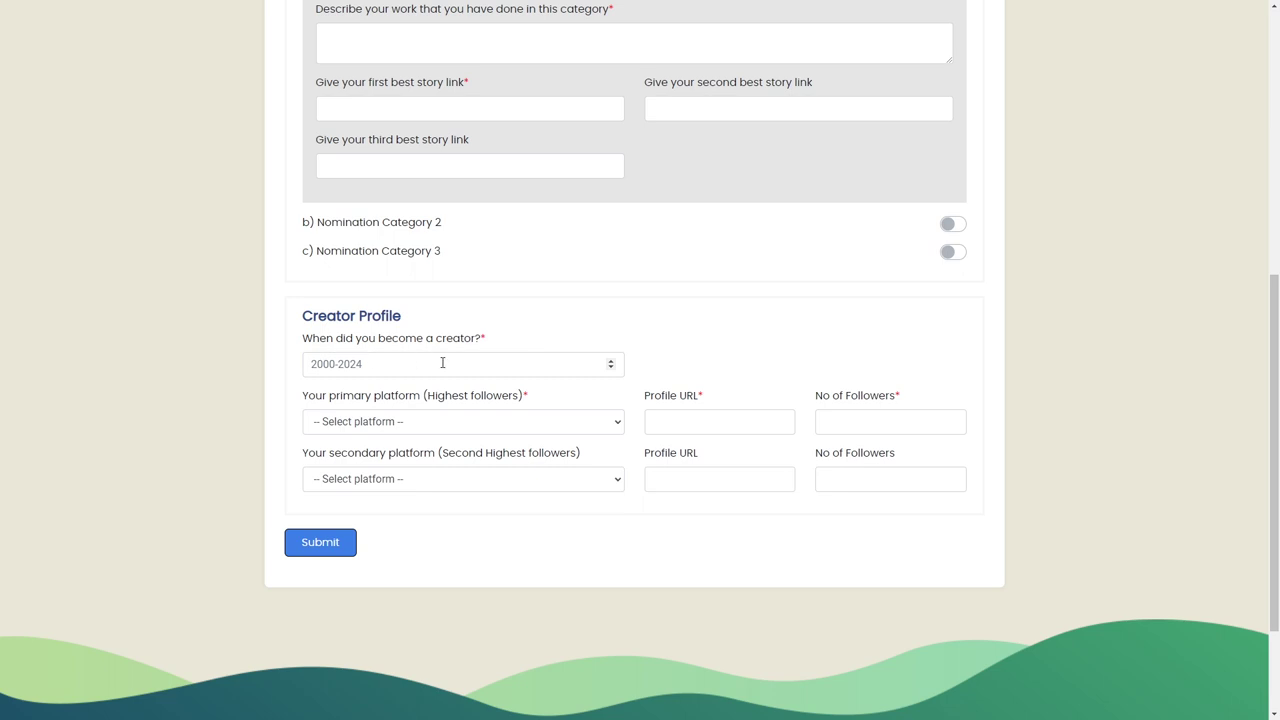
left_click(569, 368)
left_click(612, 363)
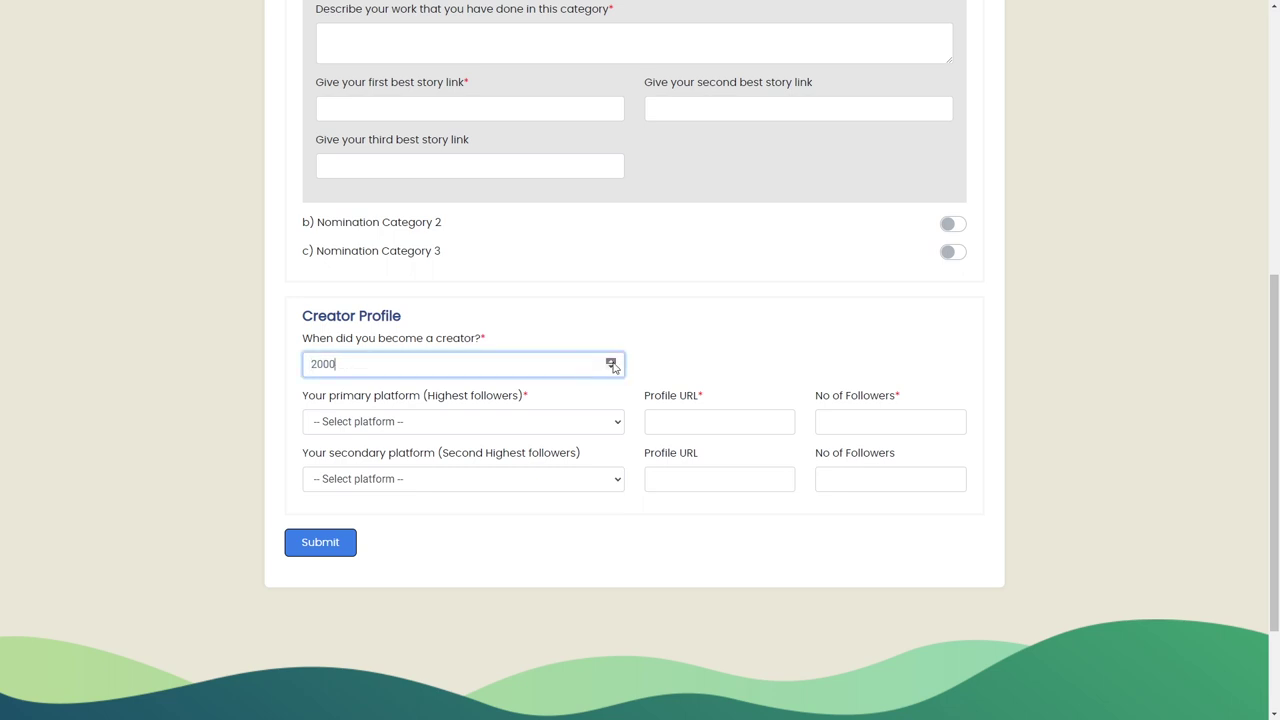
left_click(612, 363)
left_click(673, 322)
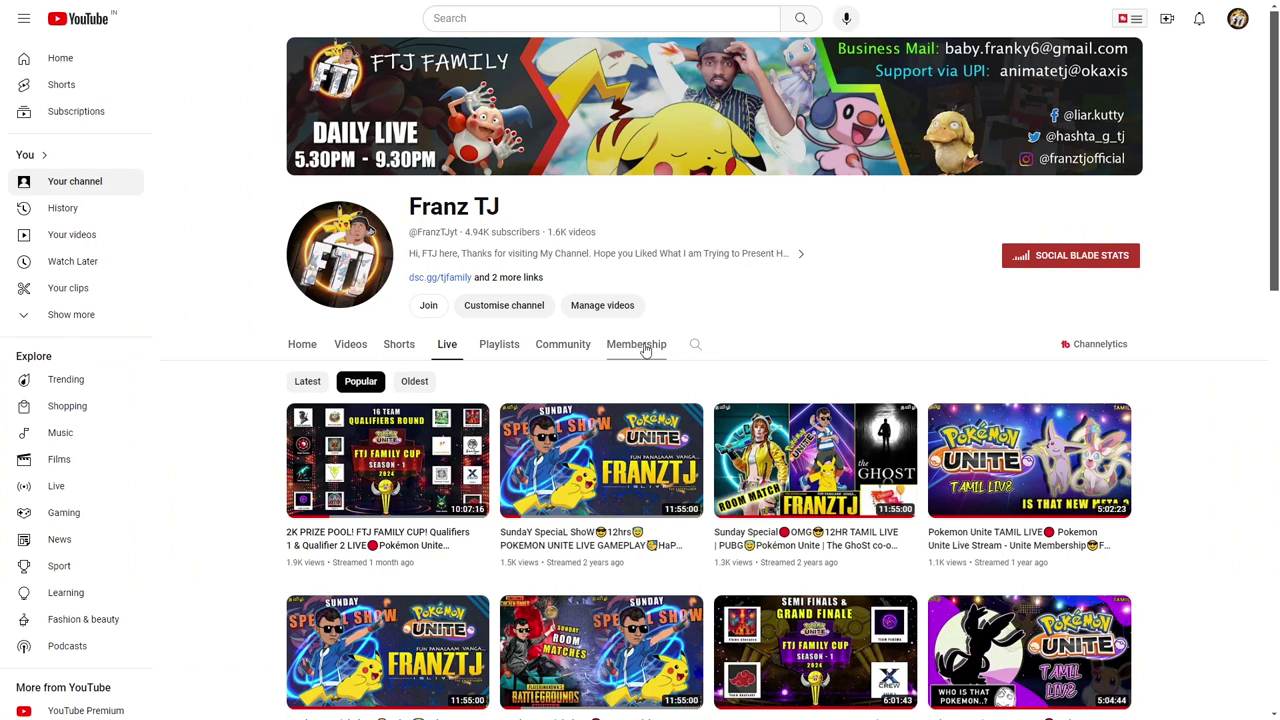
Step: Open the channel's membership page and its full About details
left_click(646, 352)
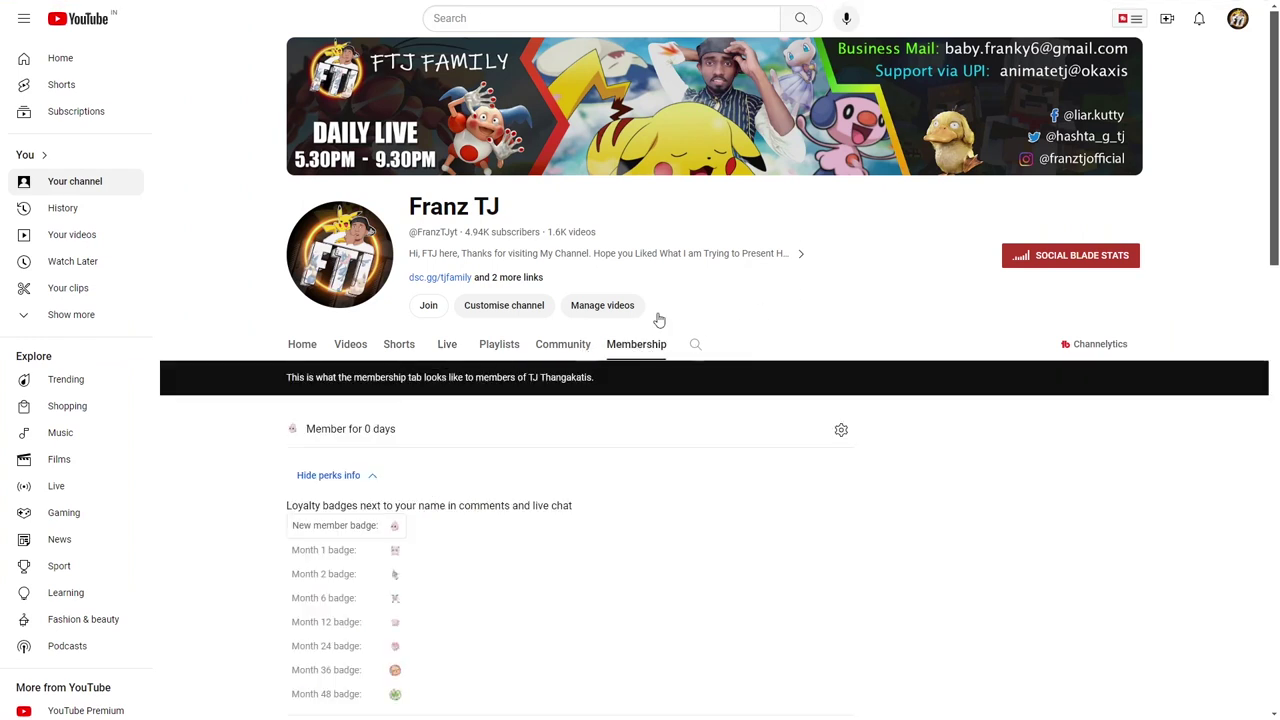
left_click(803, 260)
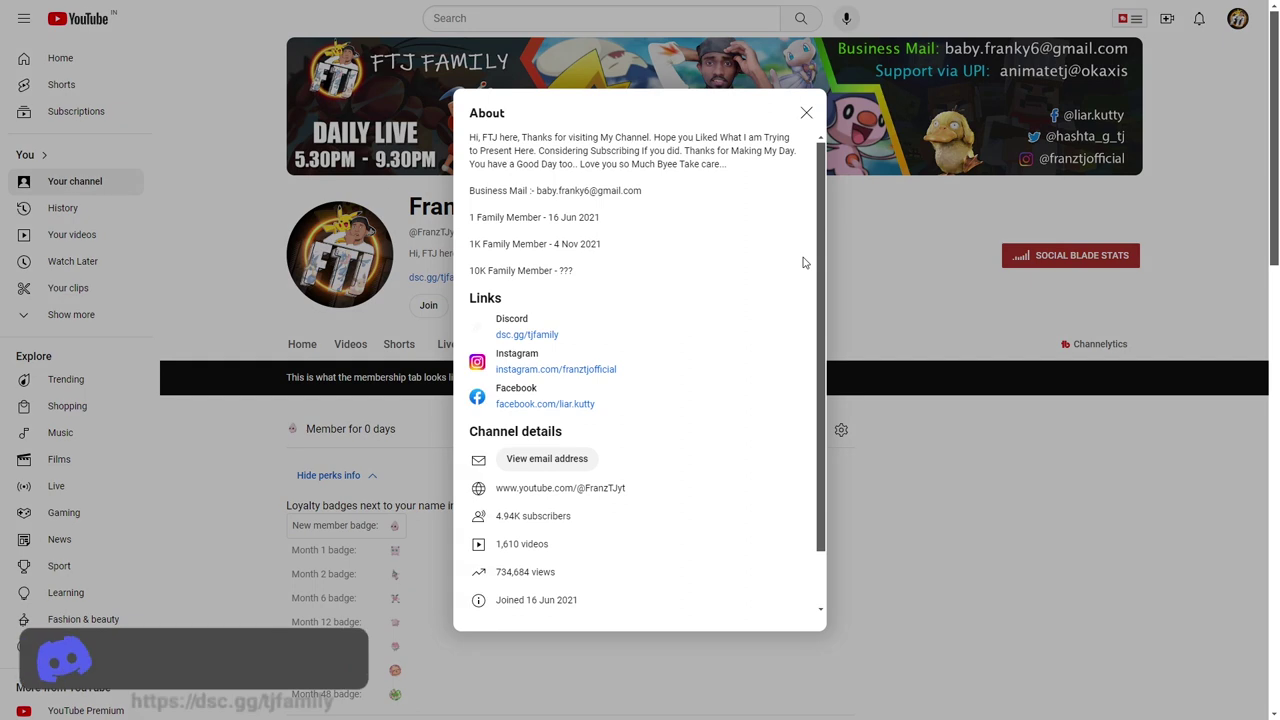
scroll(737, 366, "down", 1)
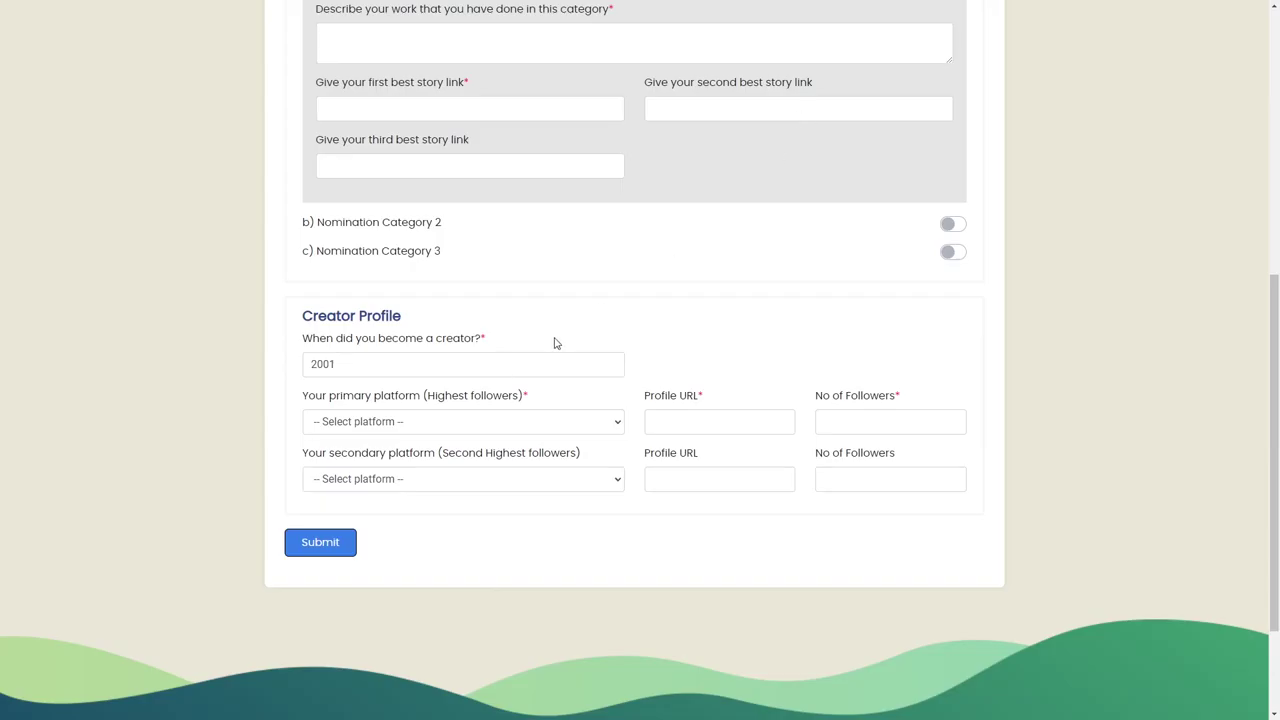
Step: Change the creator year to 2021, then choose YouTube as primary and Instagram as secondary platform
left_click(611, 361)
left_click(611, 361)
left_click(611, 361)
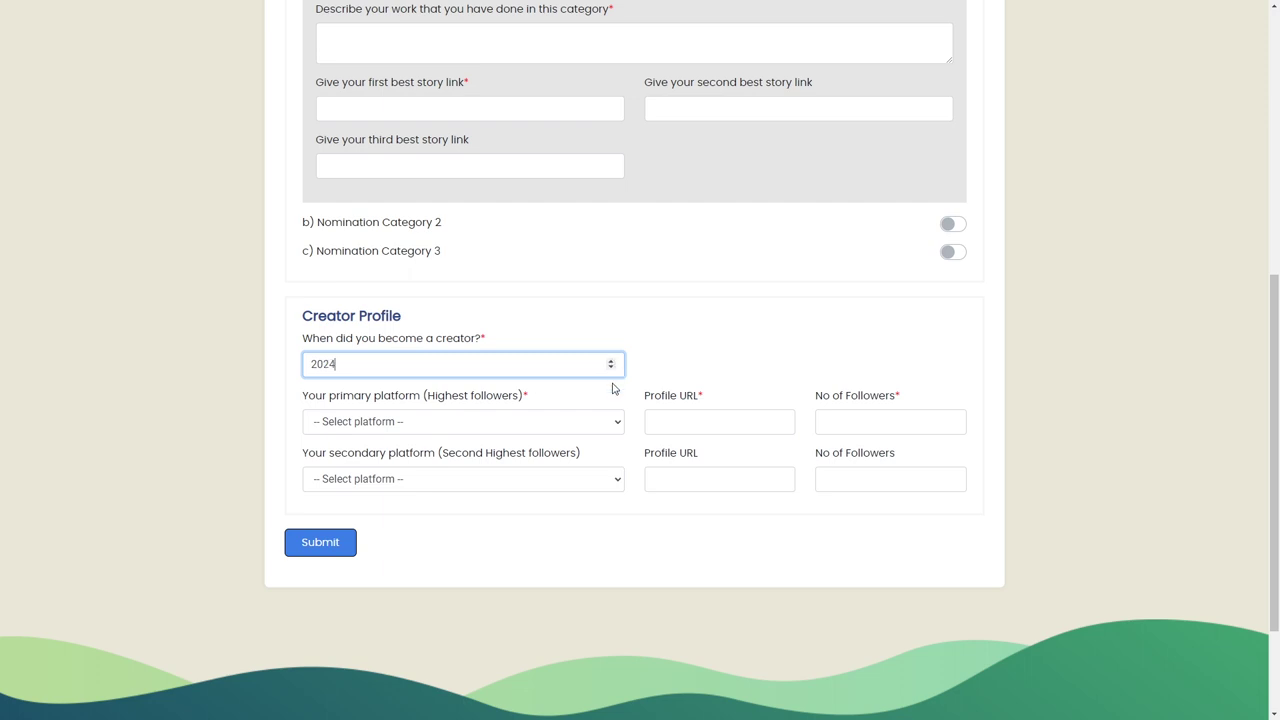
left_click(712, 315)
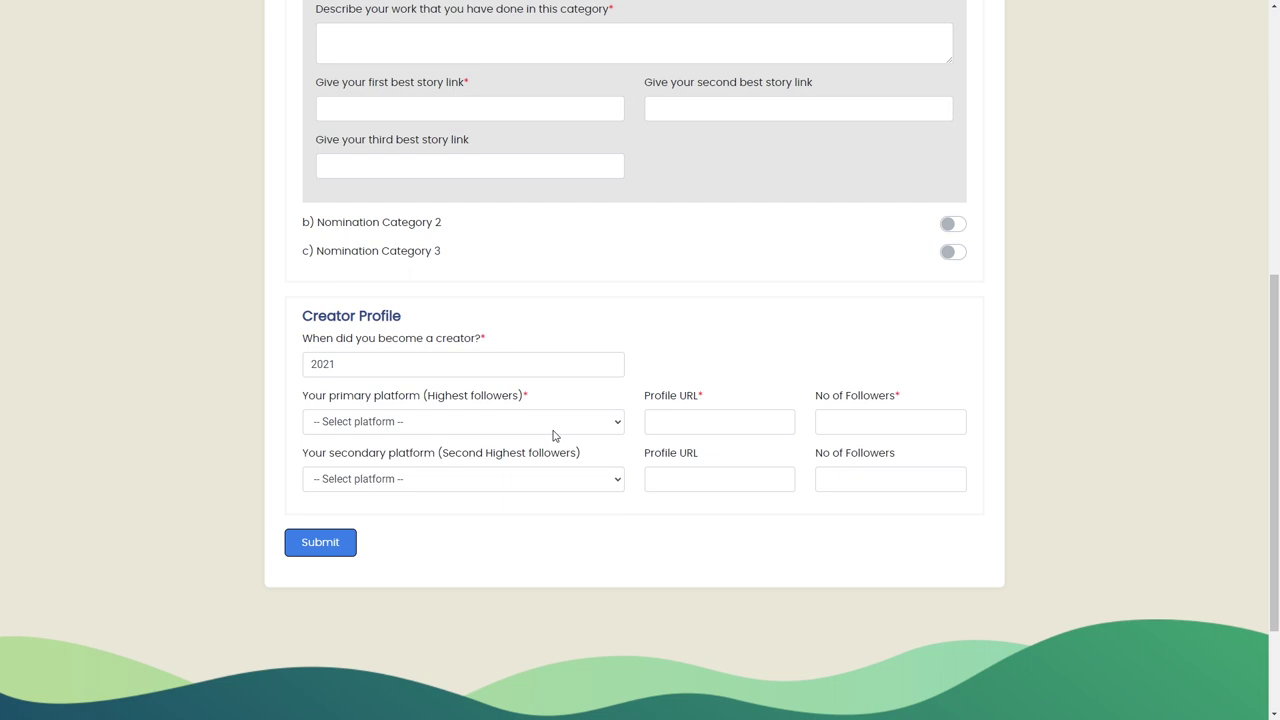
left_click(555, 422)
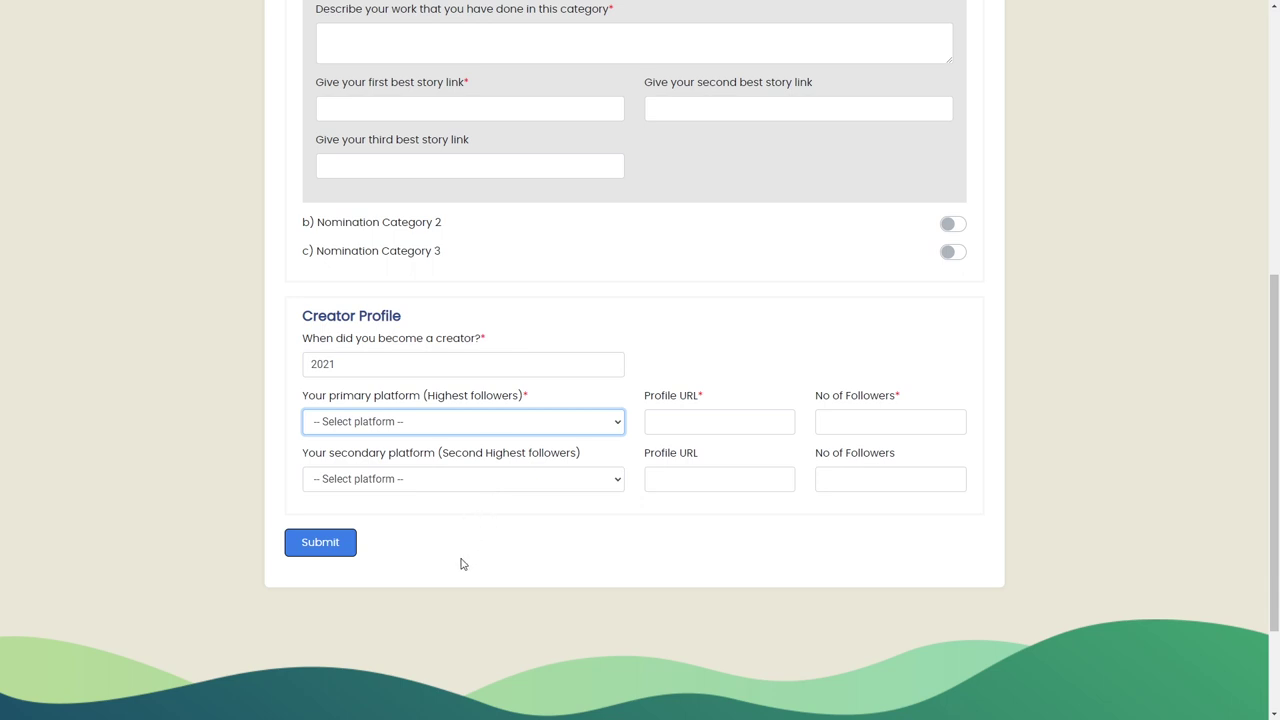
left_click(479, 487)
left_click(618, 483)
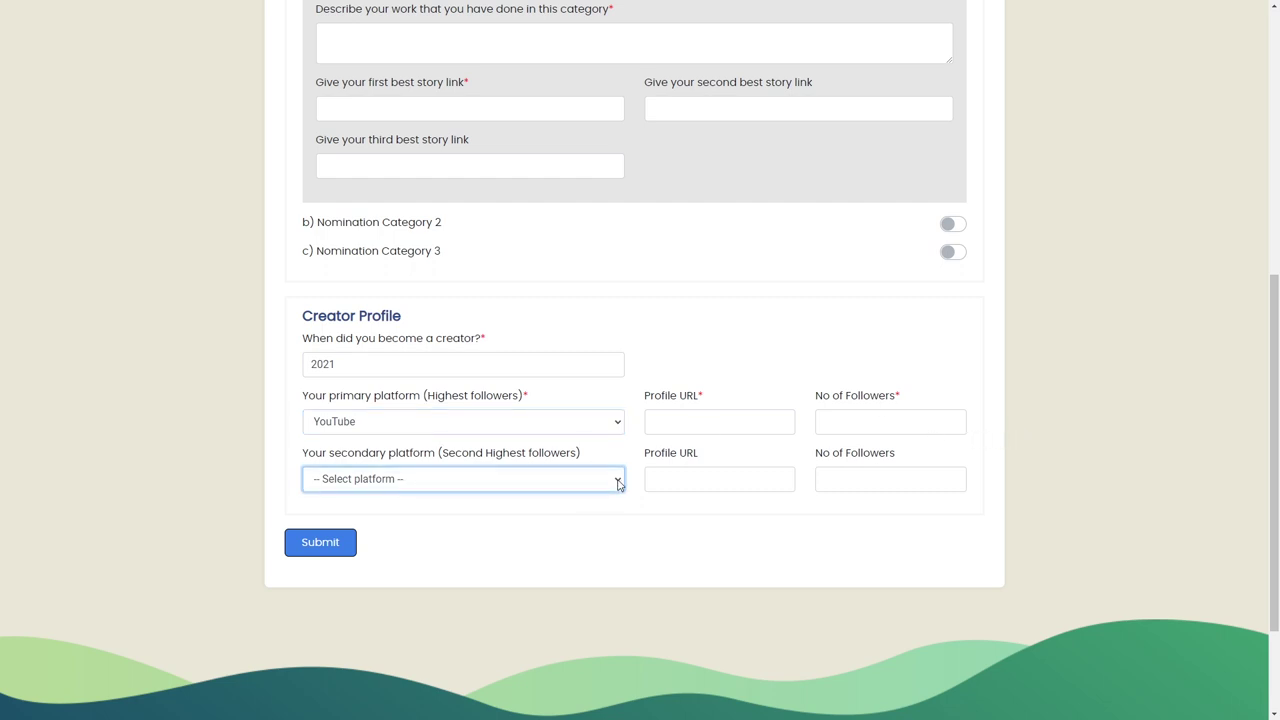
left_click(598, 533)
scroll(754, 466, "up", 5)
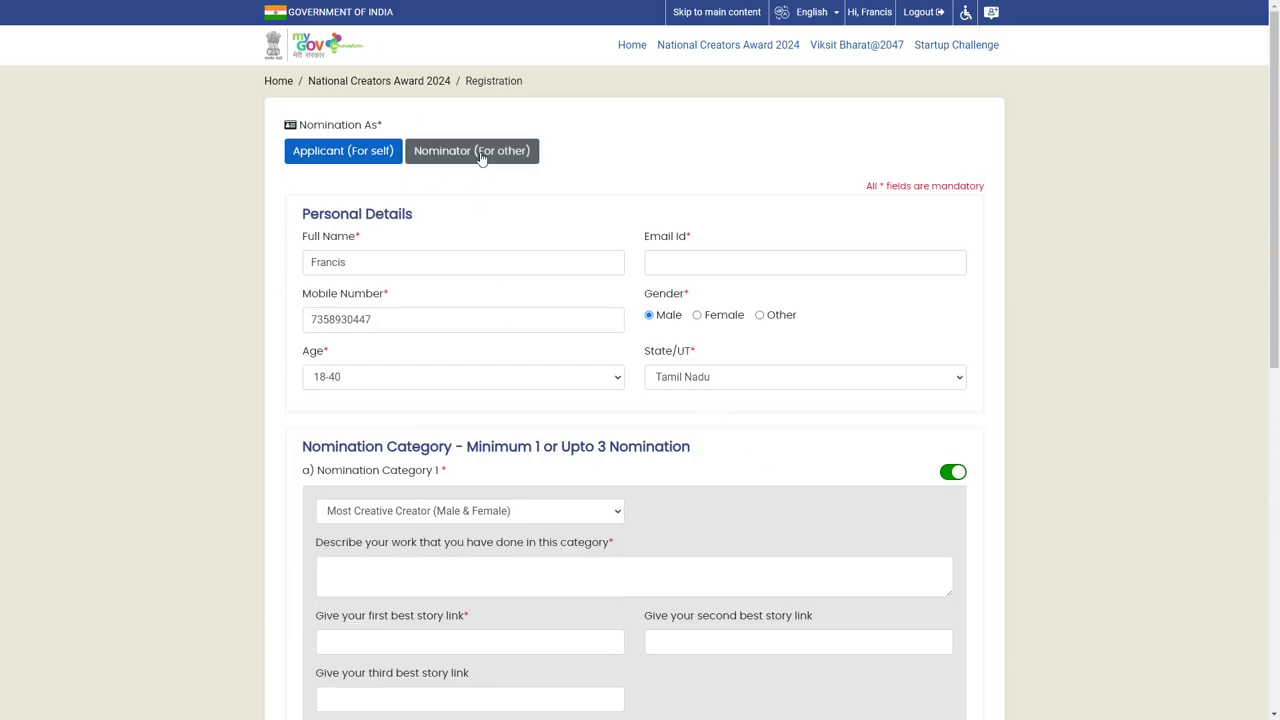
Step: Switch to Nominator (For other) and review the prefilled nominator name, e-mail and mobile number
left_click(481, 159)
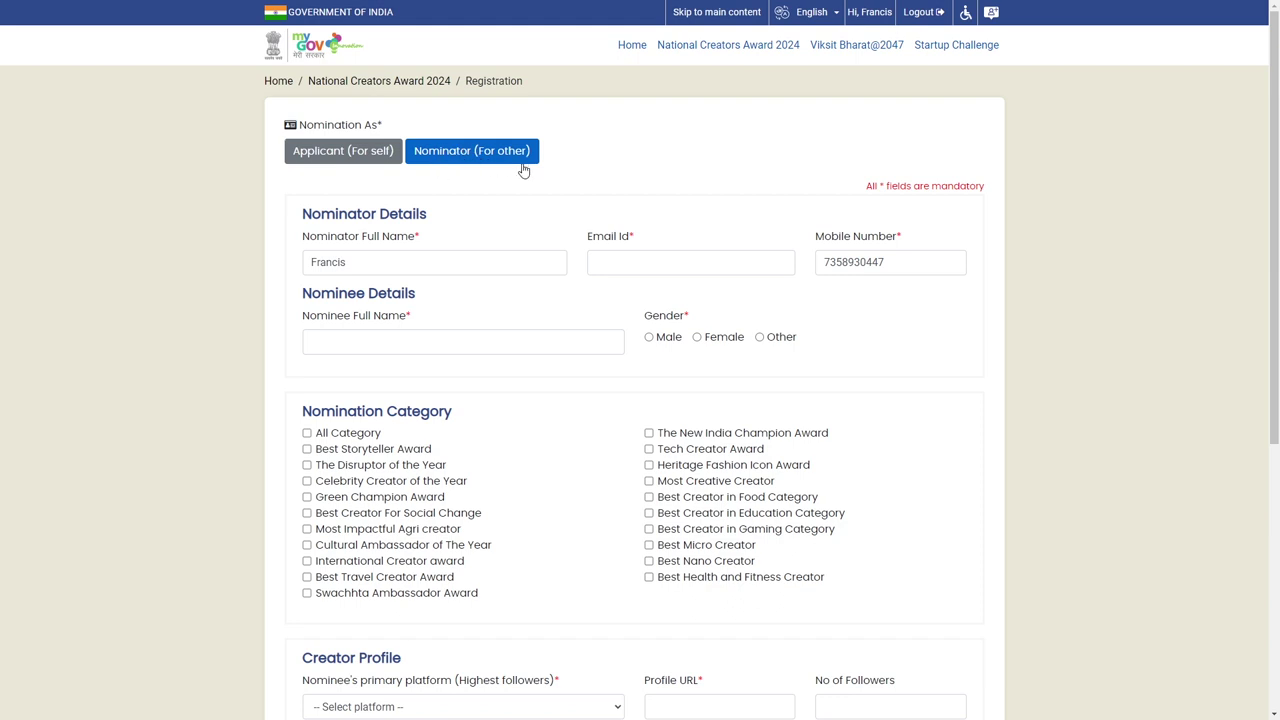
left_click(353, 265)
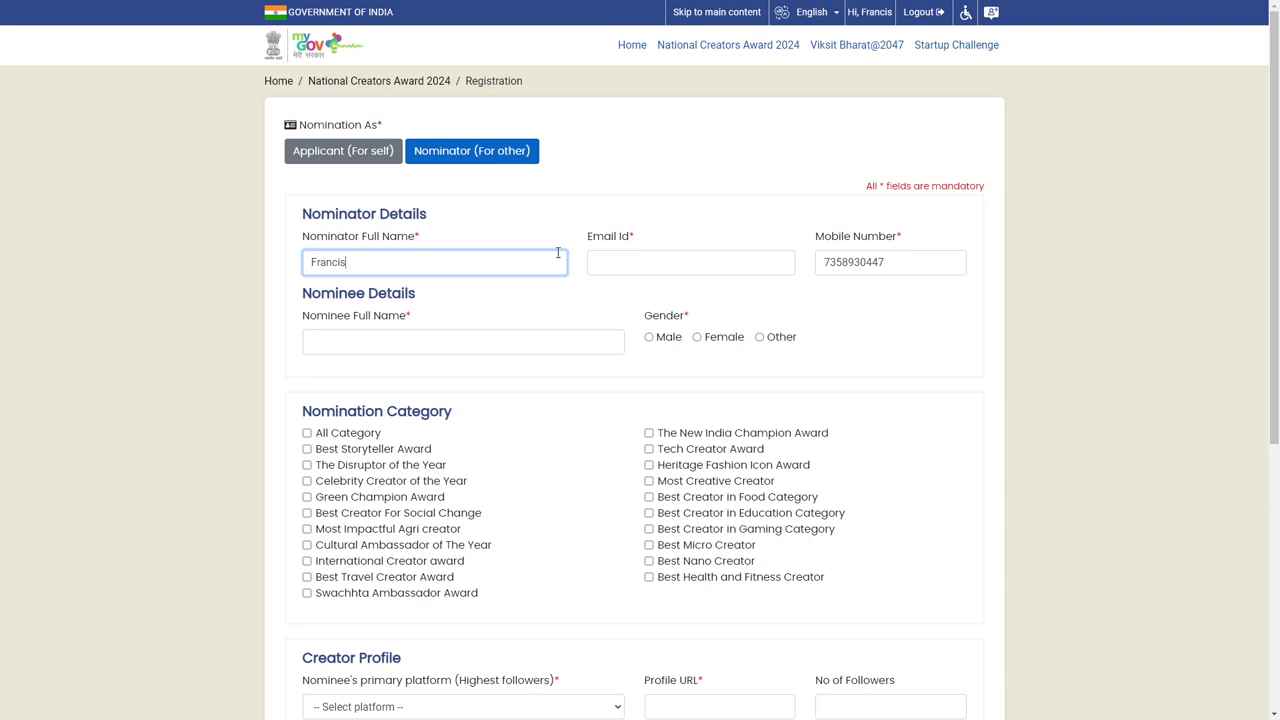
left_click(655, 264)
left_click(940, 262)
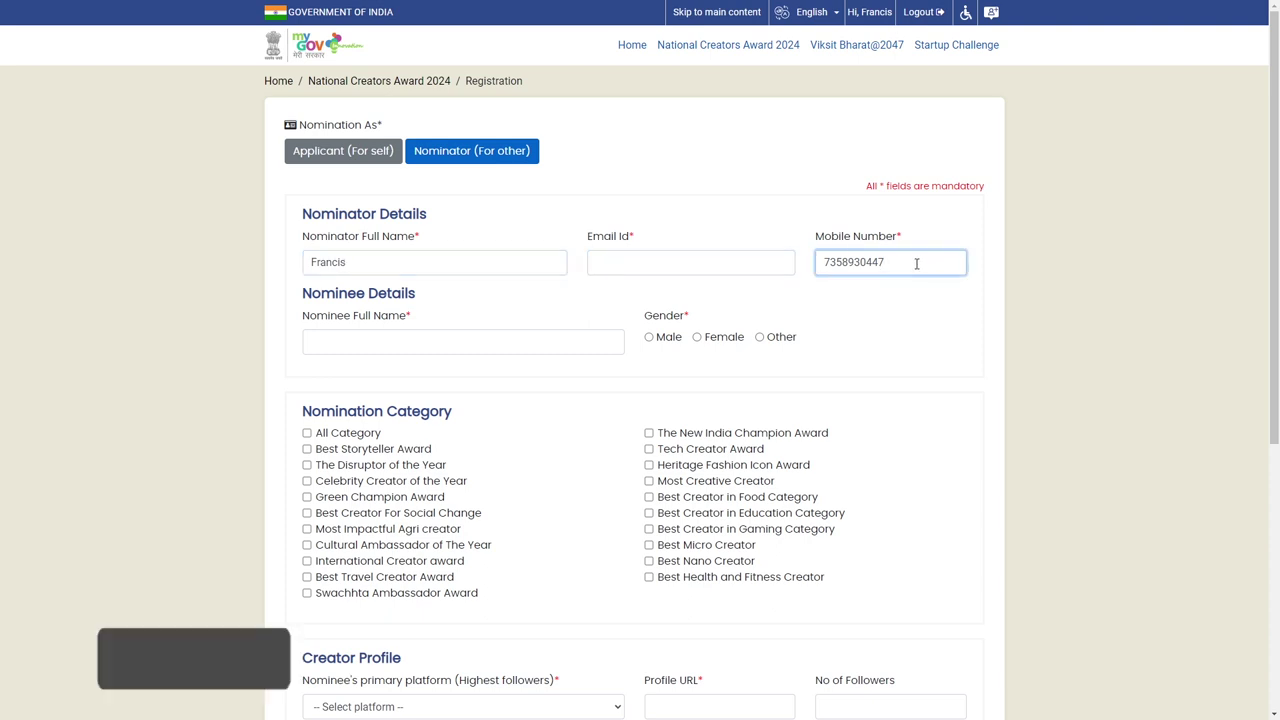
Step: Leave the nominee's full name empty and set the nominee's gender to Male
left_click(485, 342)
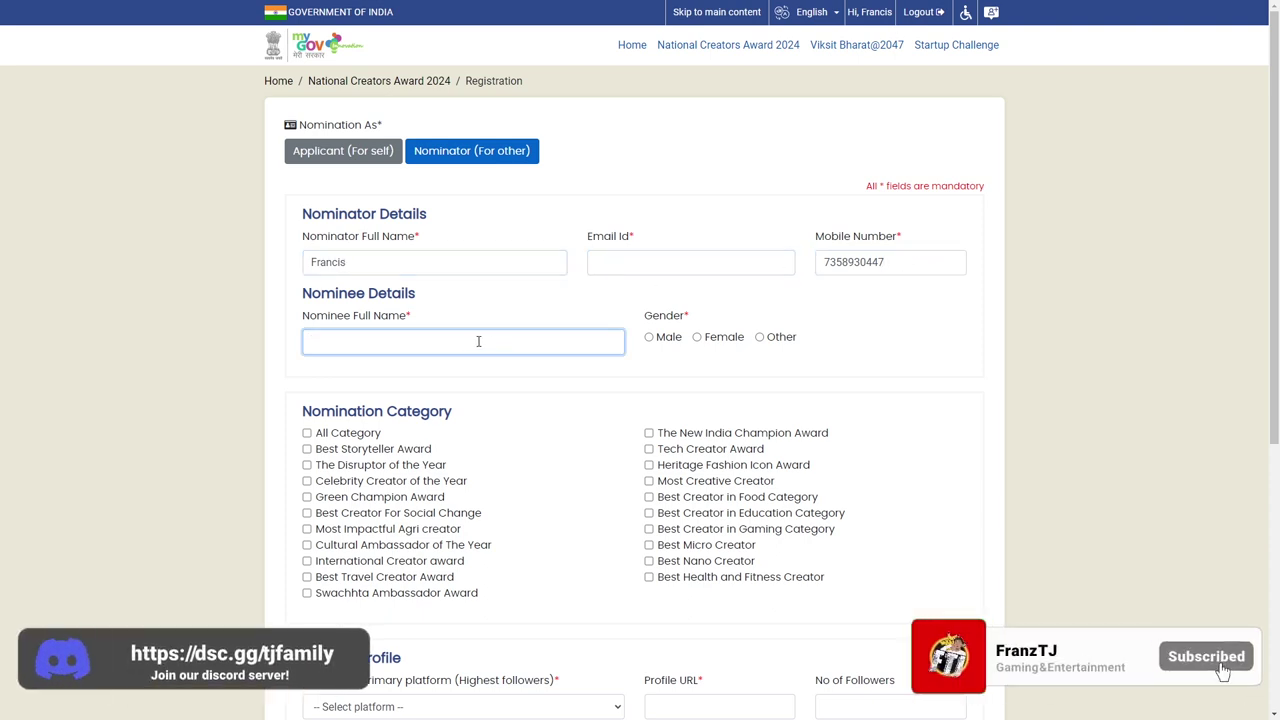
left_click(509, 378)
left_click(494, 342)
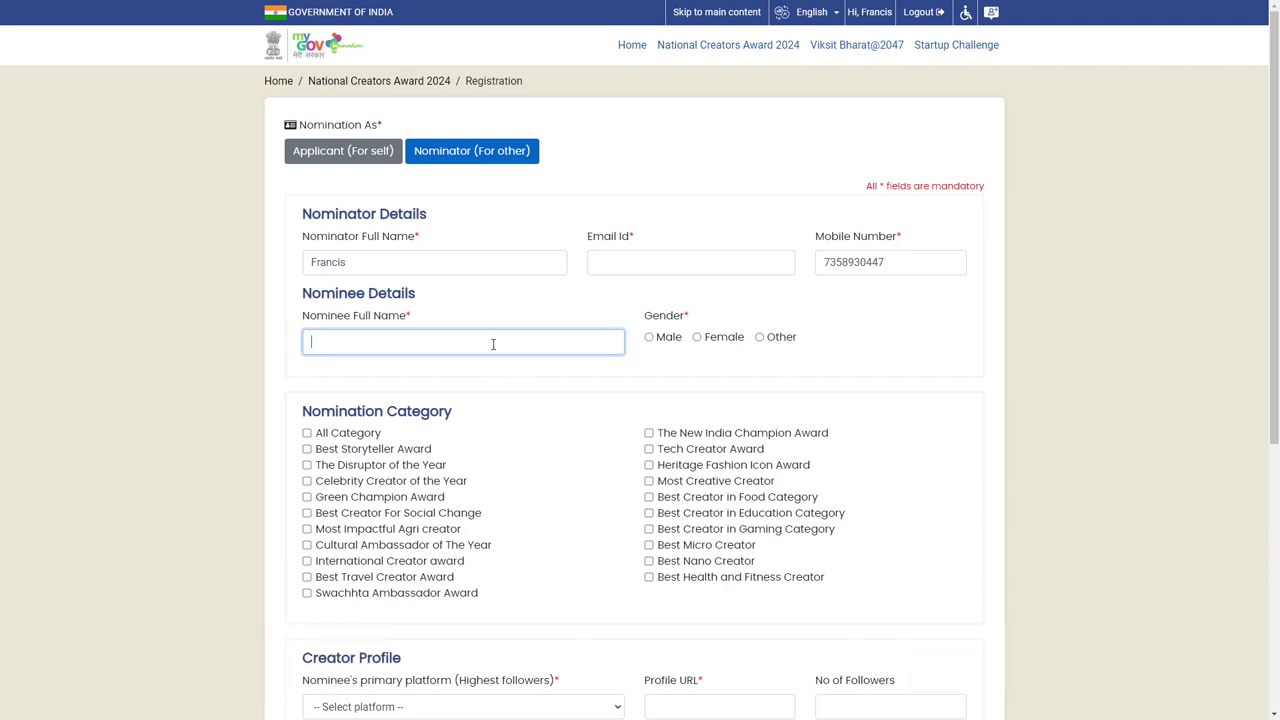
left_click(521, 384)
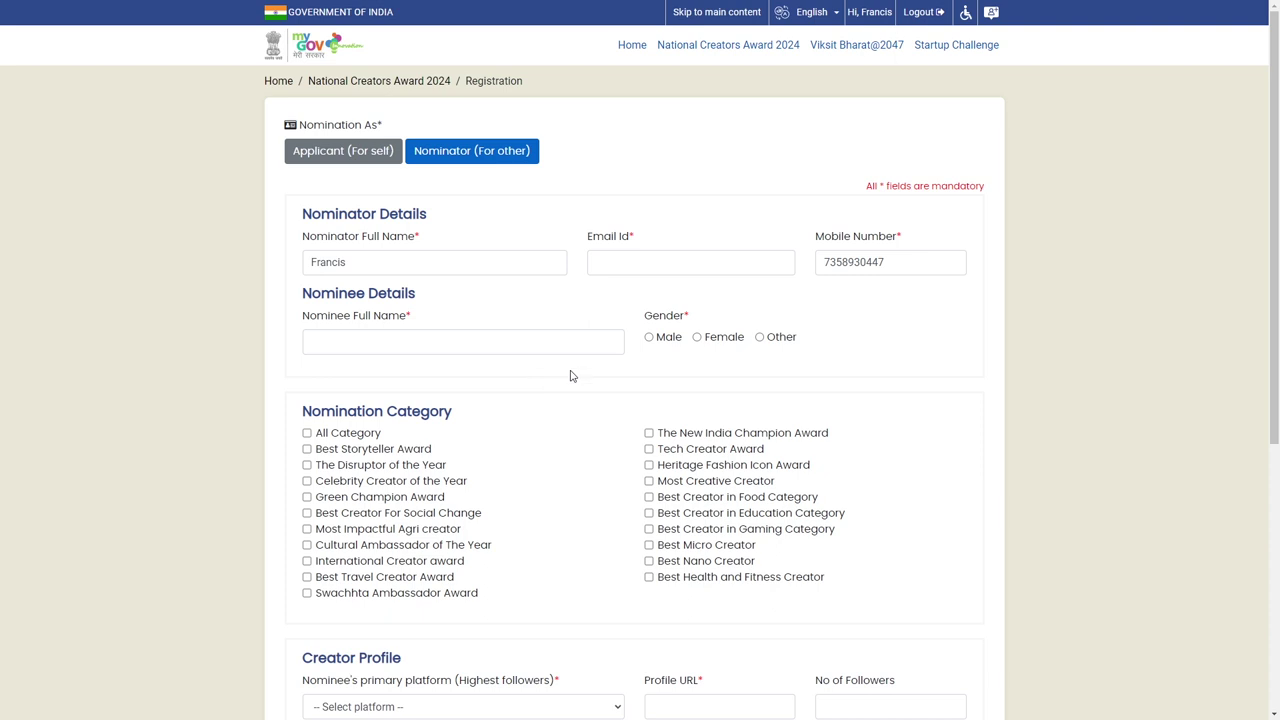
left_click(650, 340)
scroll(617, 390, "down", 1)
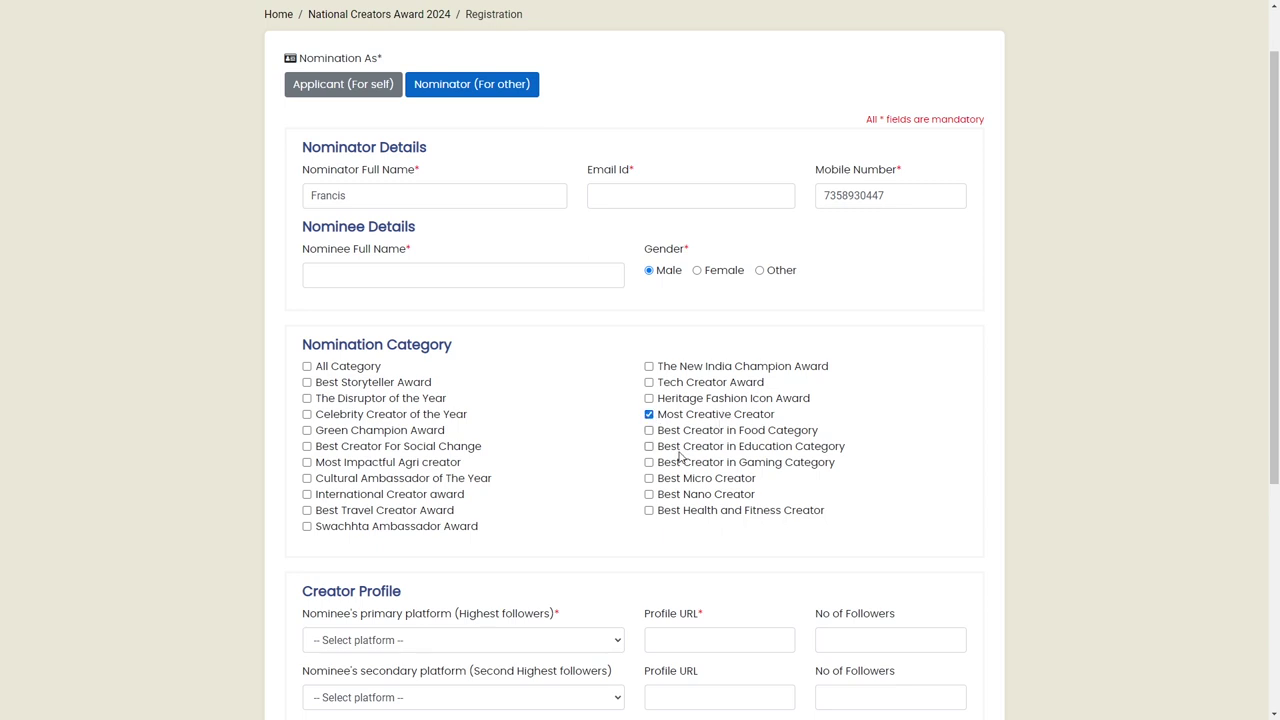
Step: Tick Best Creator in Gaming Category alongside Most Creative Creator
left_click(649, 463)
scroll(786, 438, "down", 1)
scroll(760, 446, "down", 1)
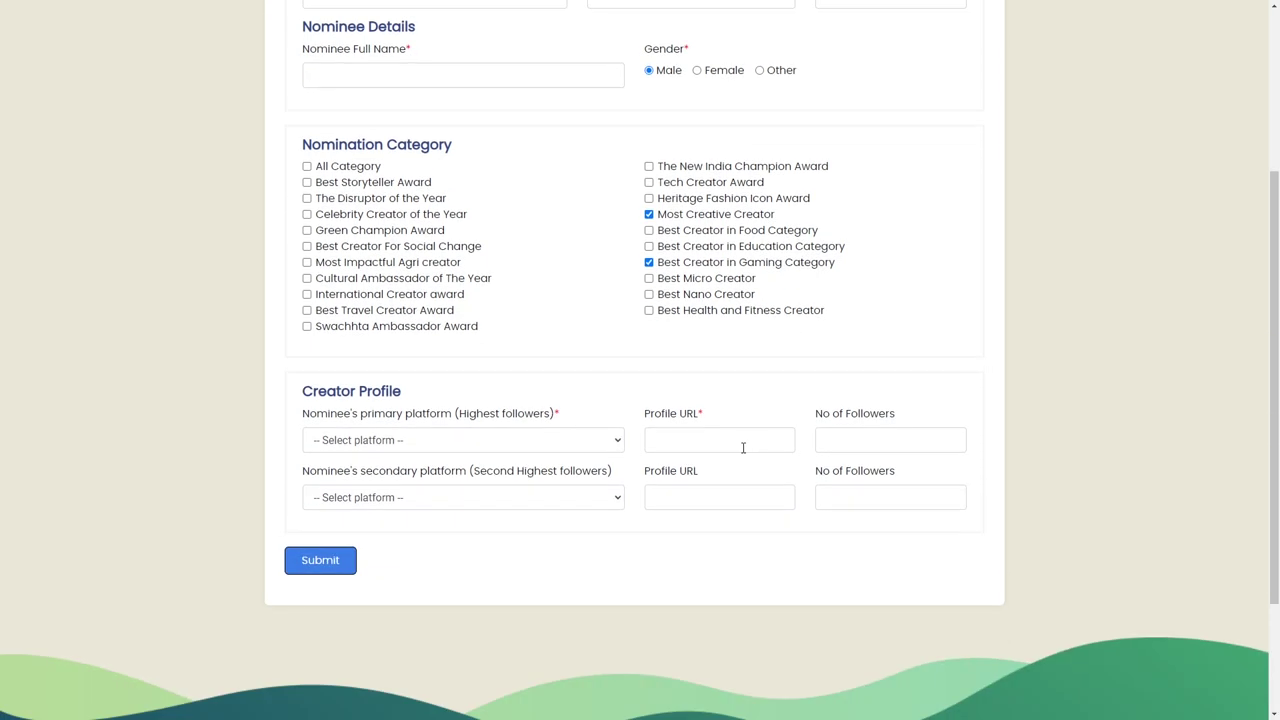
Step: Choose YouTube as the nominee's primary platform and Instagram as the secondary platform
left_click(546, 443)
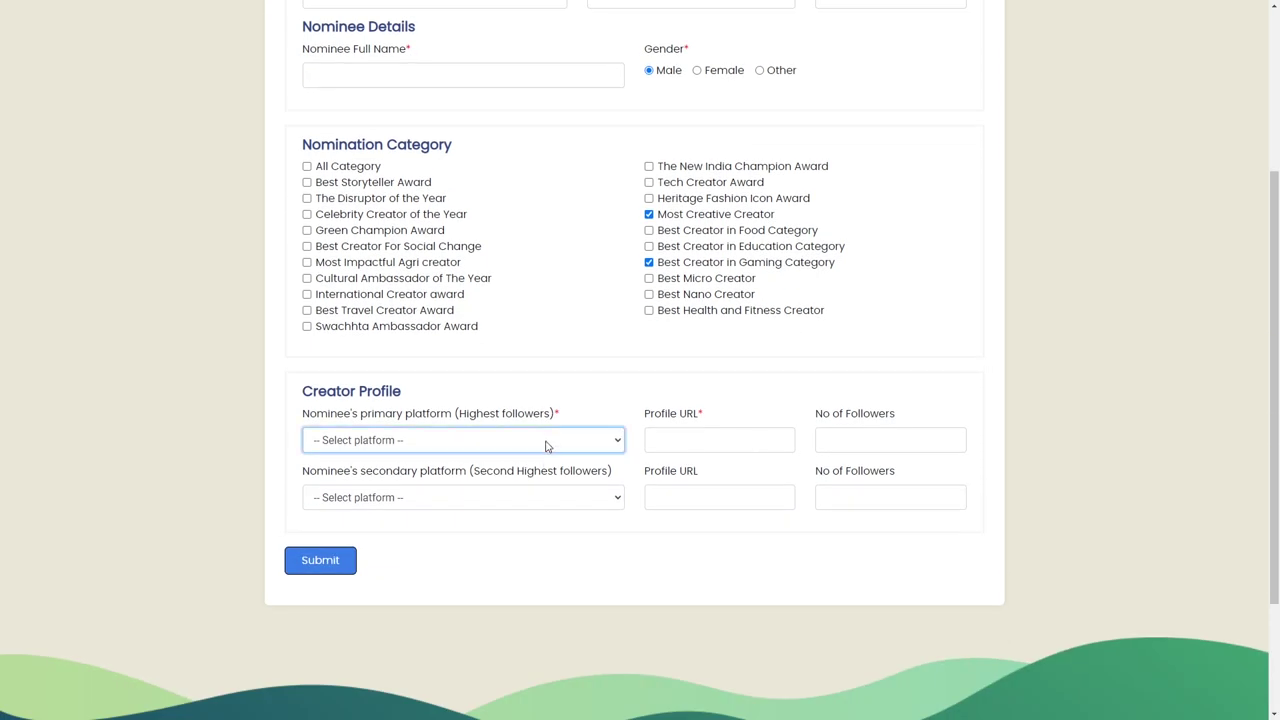
left_click(453, 503)
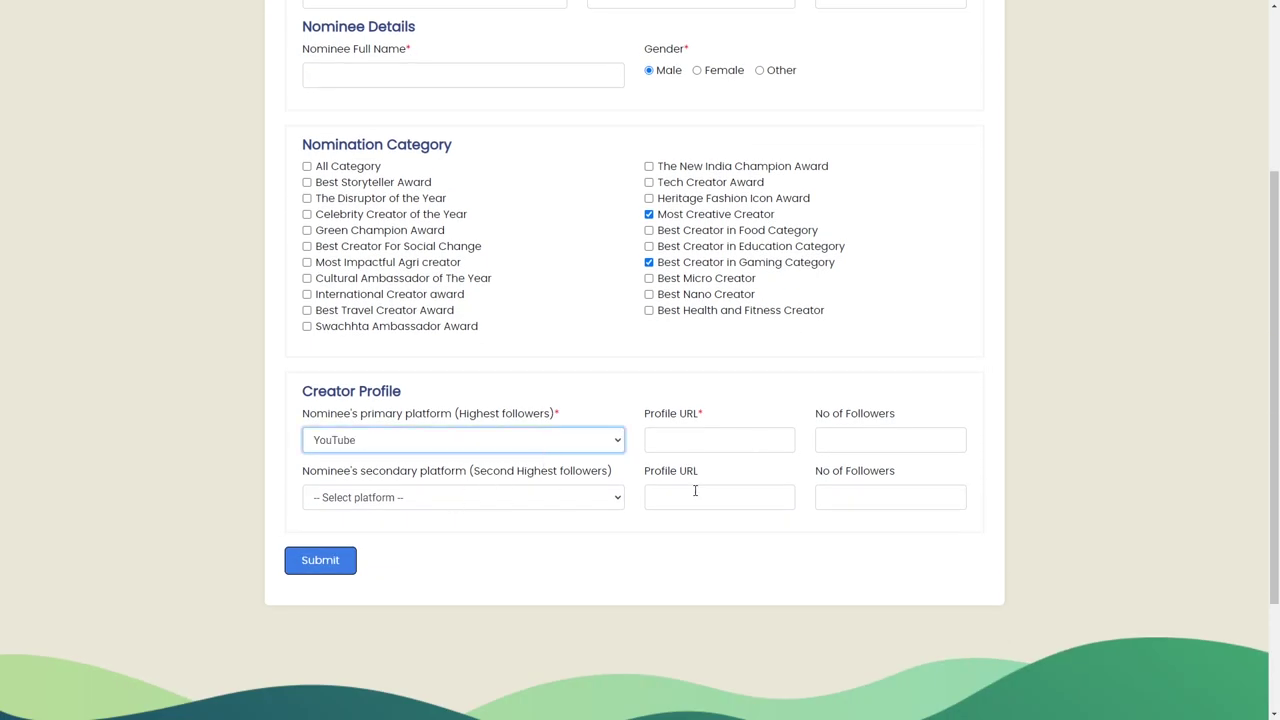
left_click(736, 442)
left_click(862, 441)
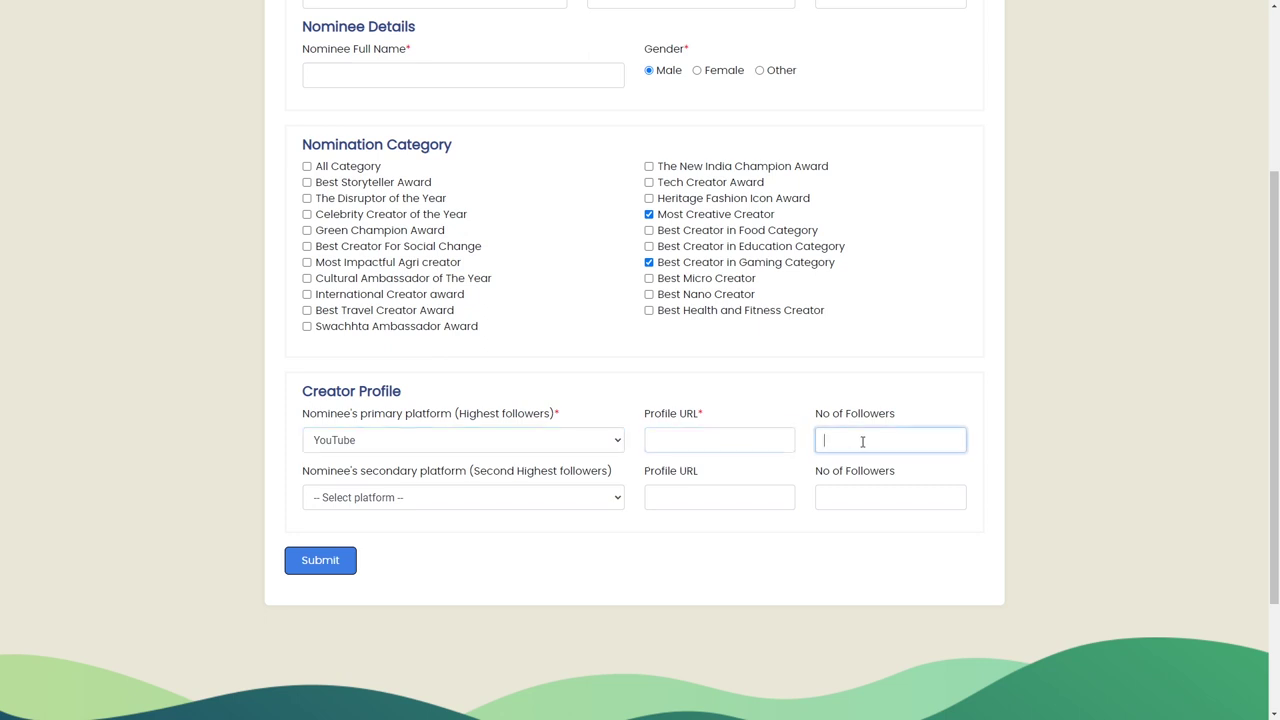
left_click(541, 500)
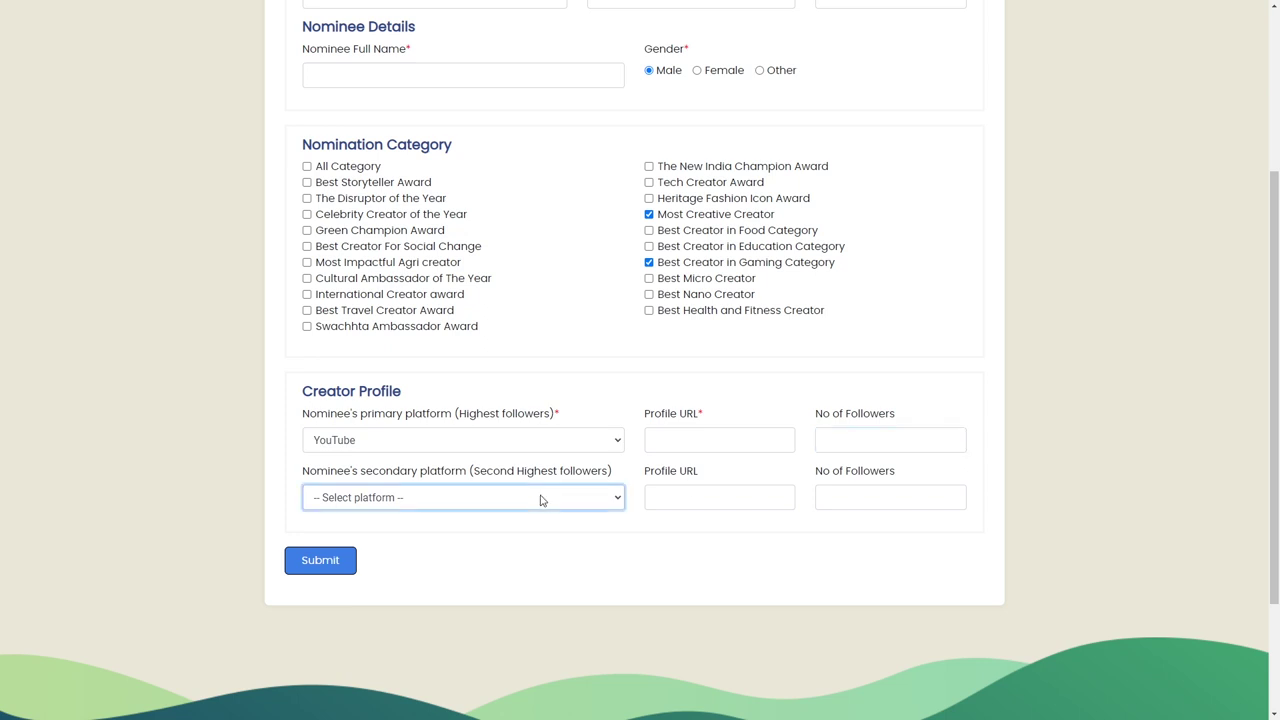
left_click(435, 548)
scroll(881, 545, "up", 1)
scroll(881, 545, "up", 1)
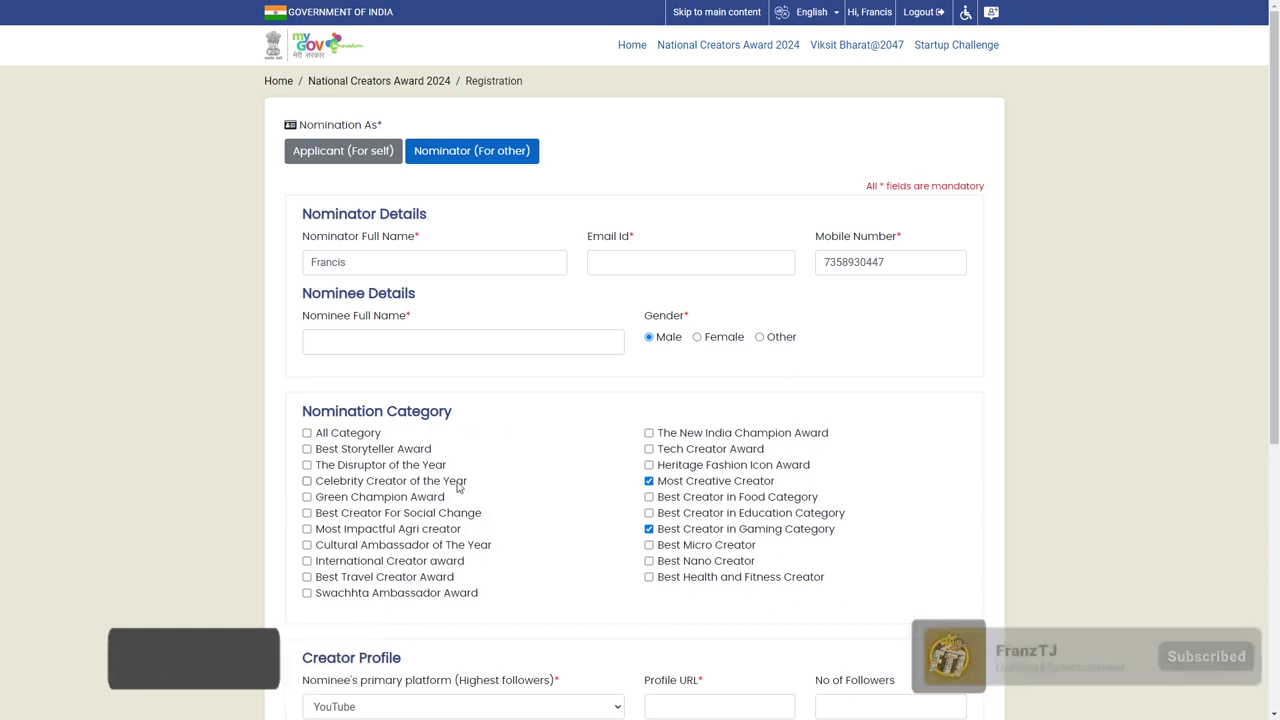
scroll(884, 457, "down", 2)
scroll(884, 457, "up", 2)
scroll(884, 457, "down", 3)
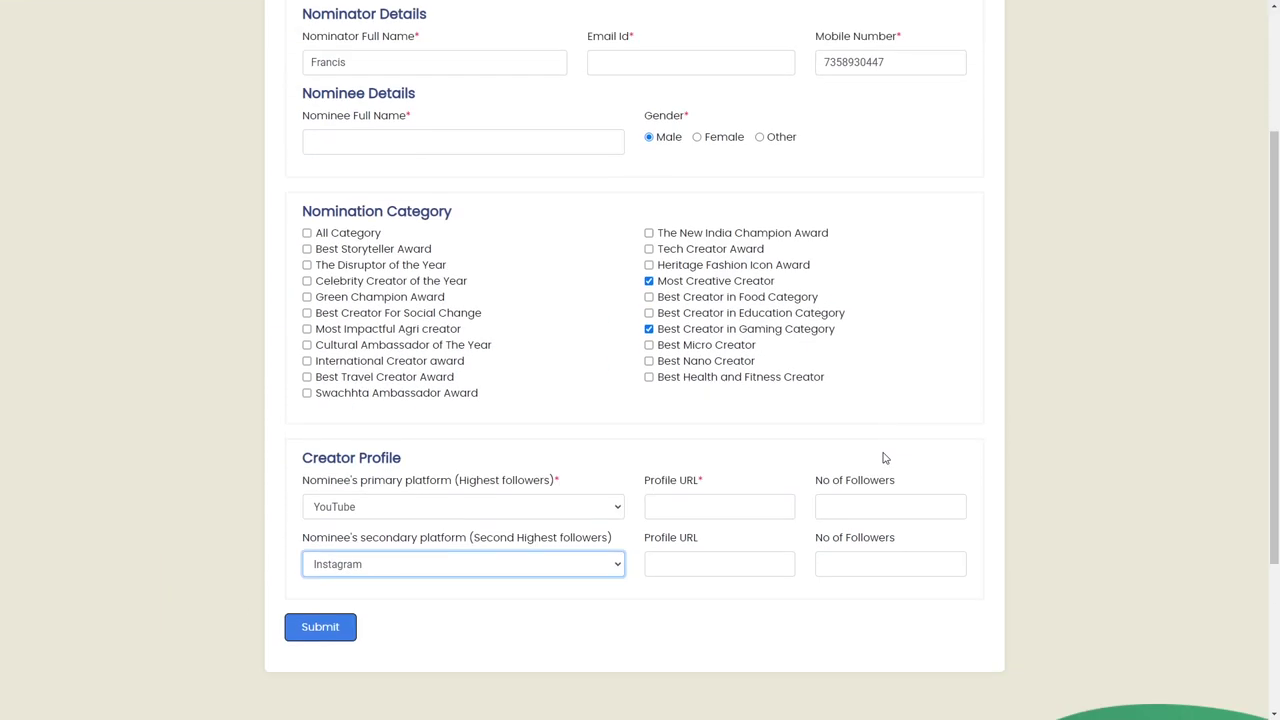
scroll(884, 457, "up", 2)
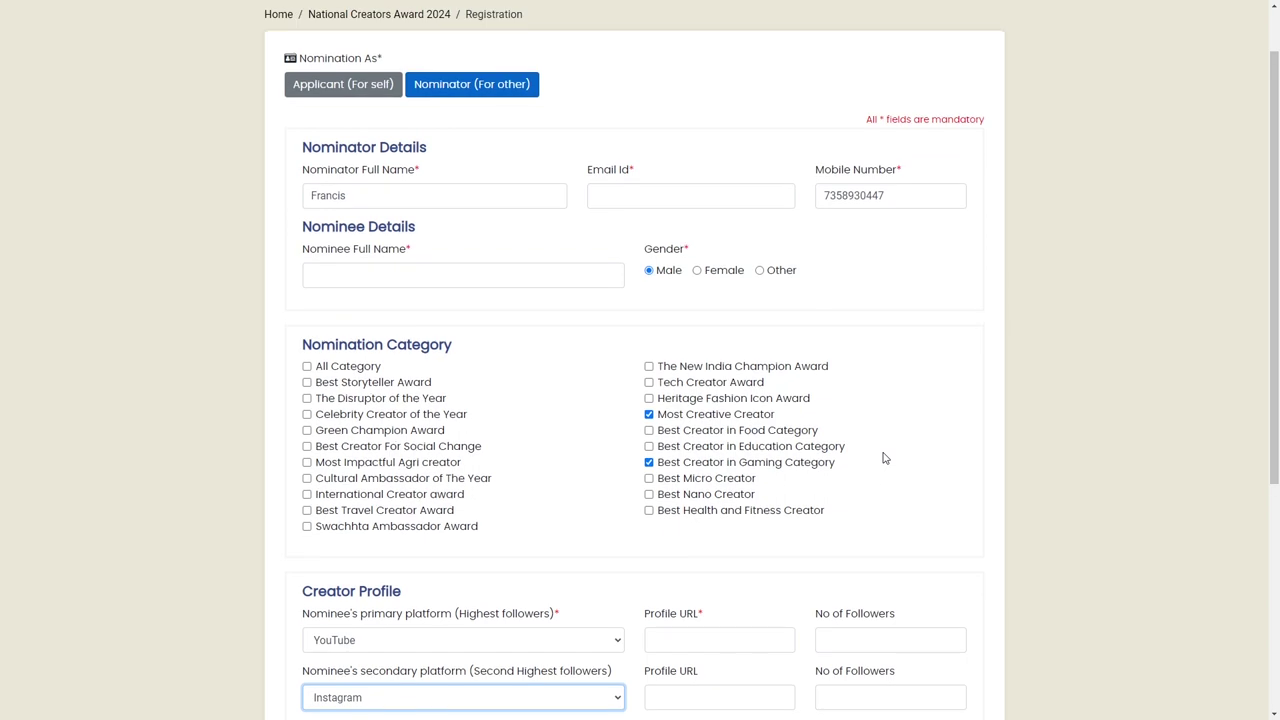
scroll(822, 374, "up", 1)
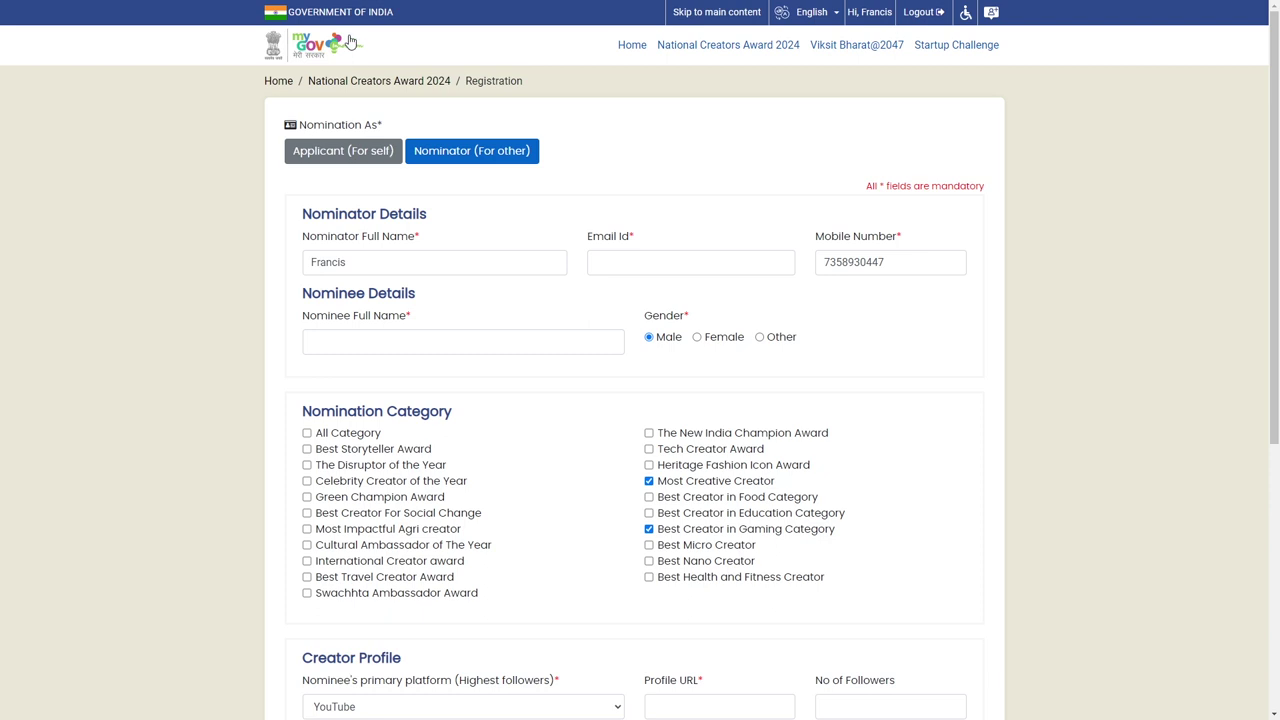
Step: Replace the existing Nominator Full Name with a shorter name
left_click(389, 270)
left_click_drag(389, 270, 283, 265)
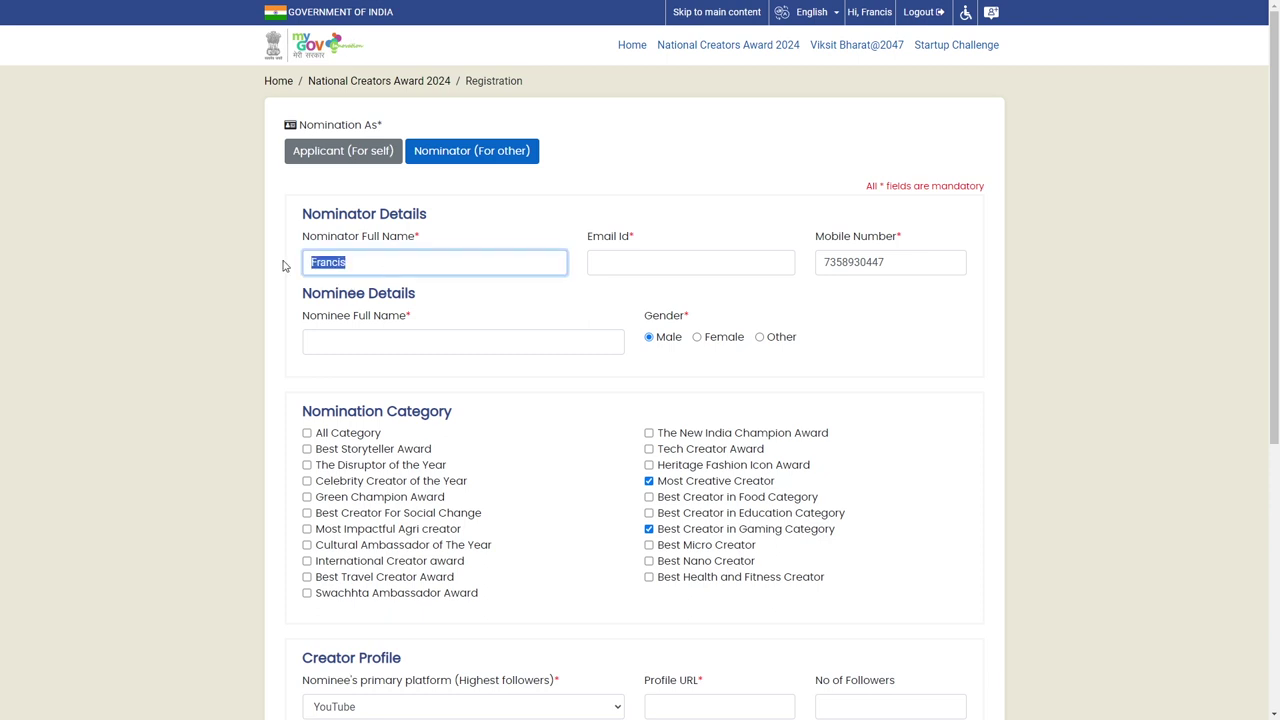
type("tam")
key("BackSpace")
key("BackSpace")
Step: Leave the nominator email blank and clear the nominator's mobile number
left_click(612, 262)
left_click(770, 226)
left_click_drag(894, 261, 808, 266)
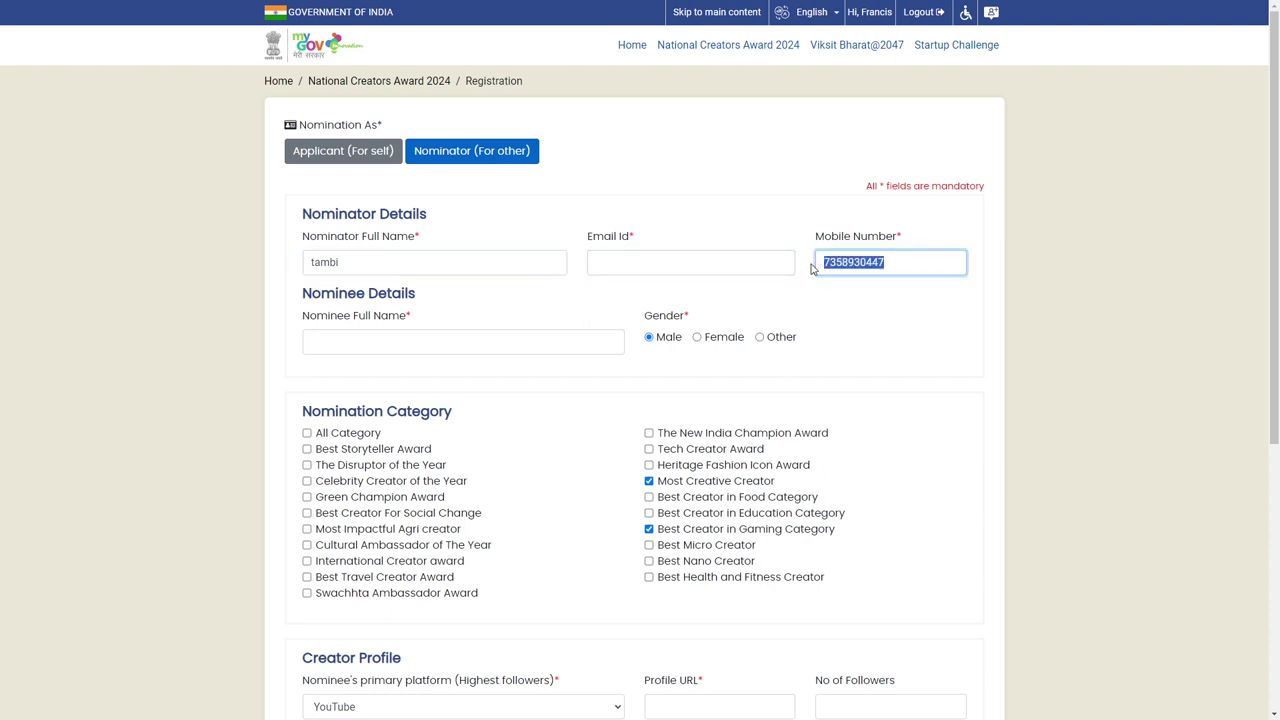
key("BackSpace")
Step: Fill the Nominee Full Name from the browser's autofill suggestion
left_click(441, 342)
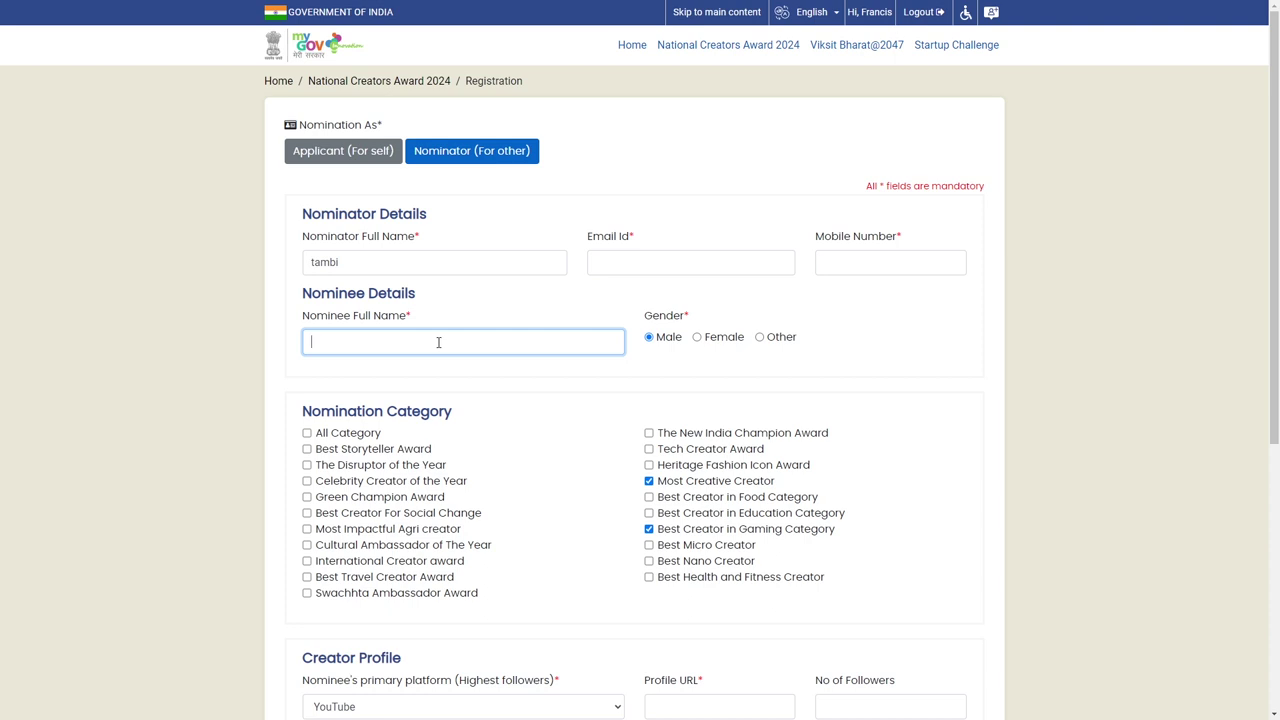
left_click(425, 378)
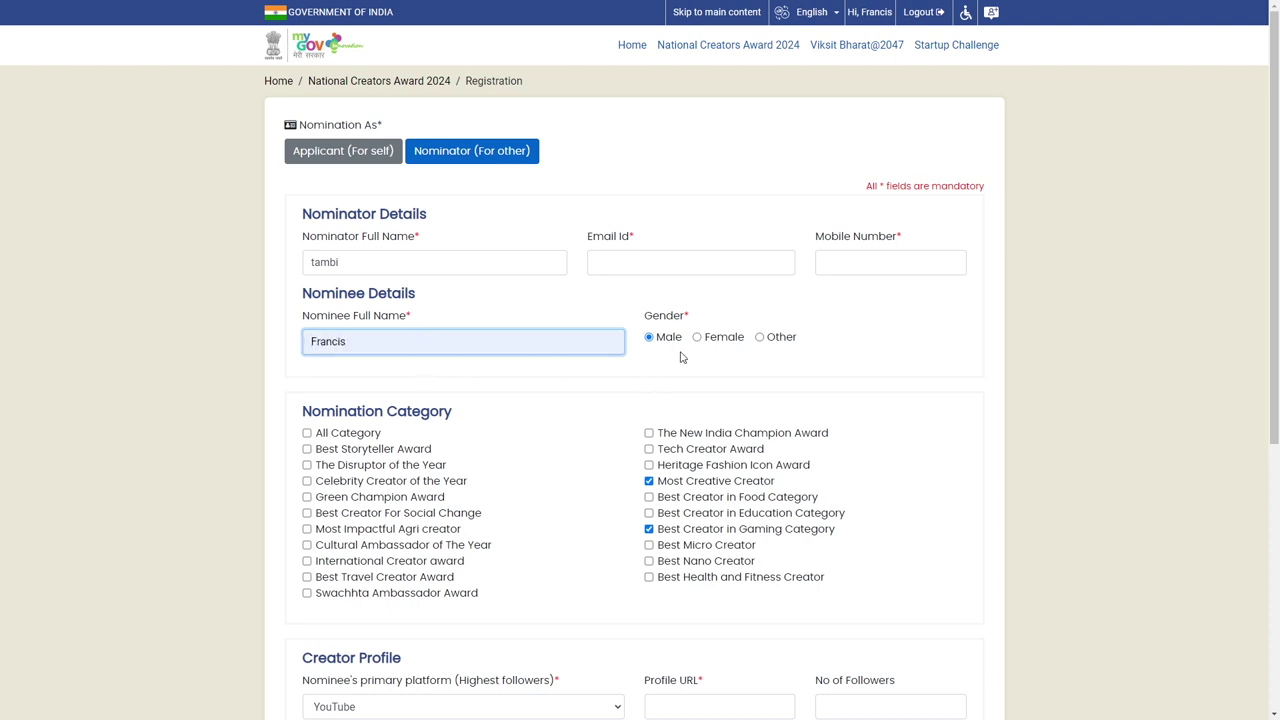
scroll(660, 351, "down", 1)
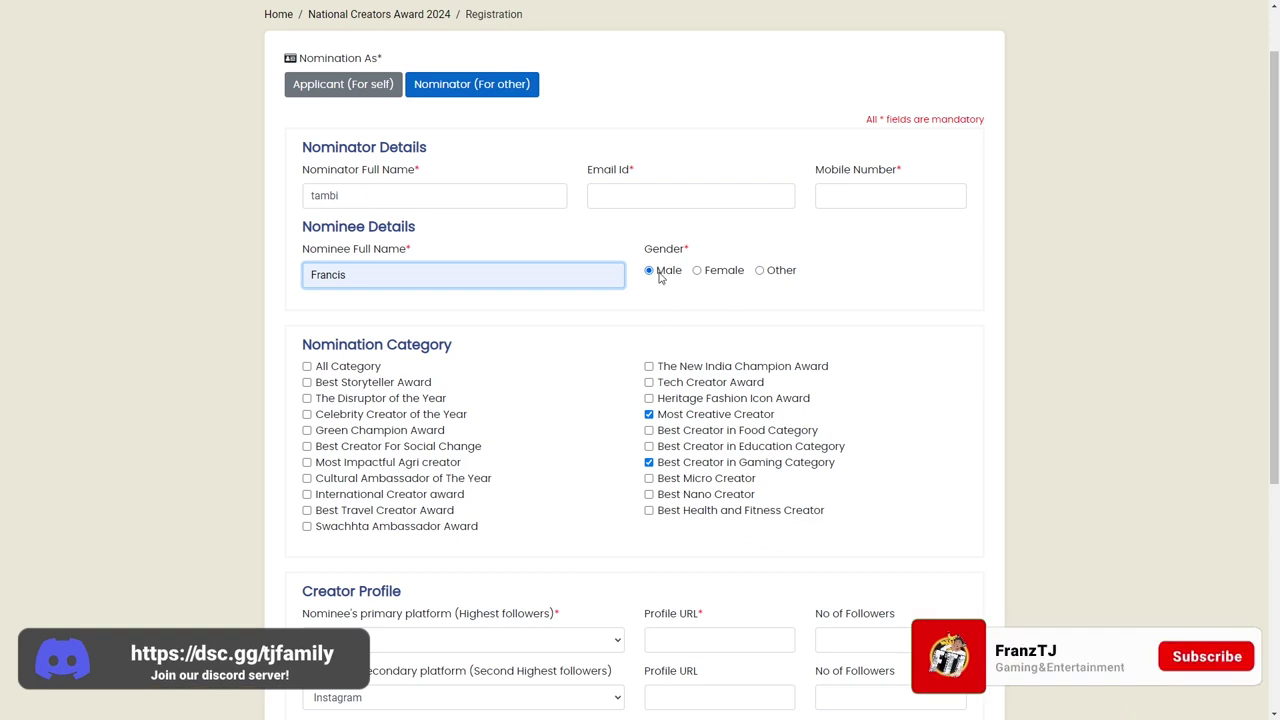
scroll(668, 402, "down", 1)
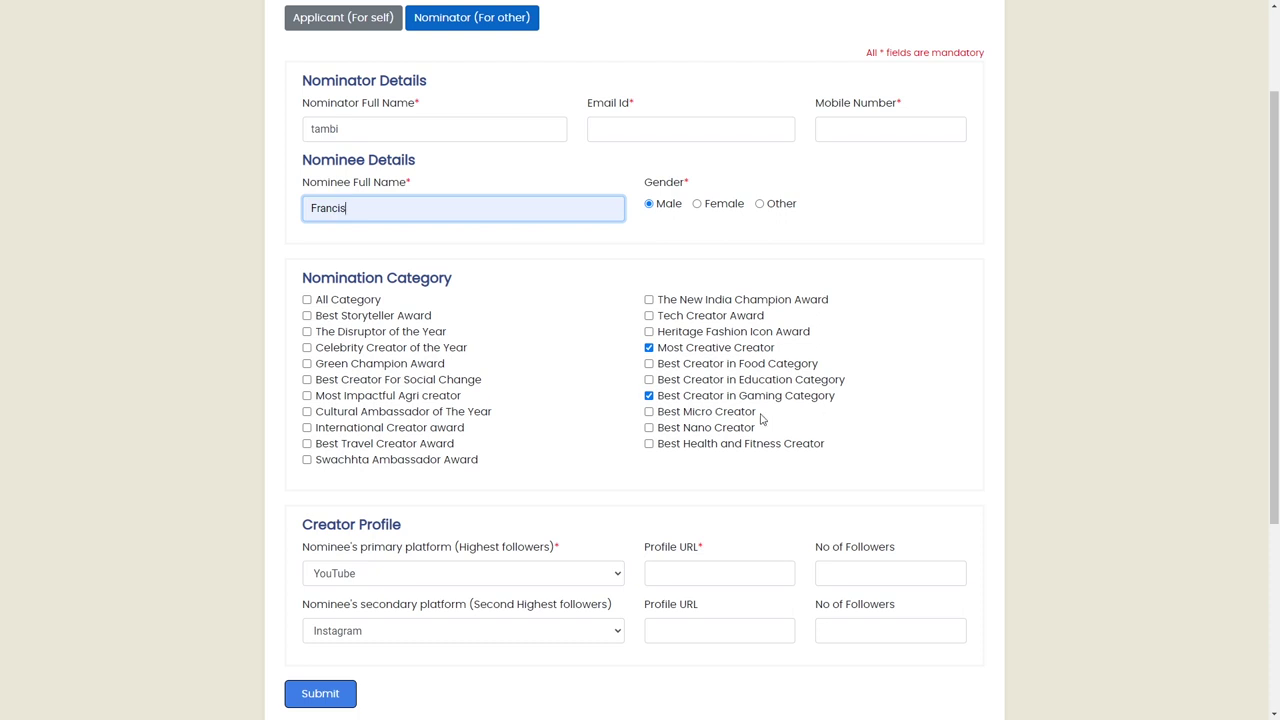
scroll(518, 455, "up", 1)
scroll(518, 455, "down", 2)
scroll(518, 455, "up", 2)
scroll(518, 455, "up", 1)
scroll(518, 455, "down", 3)
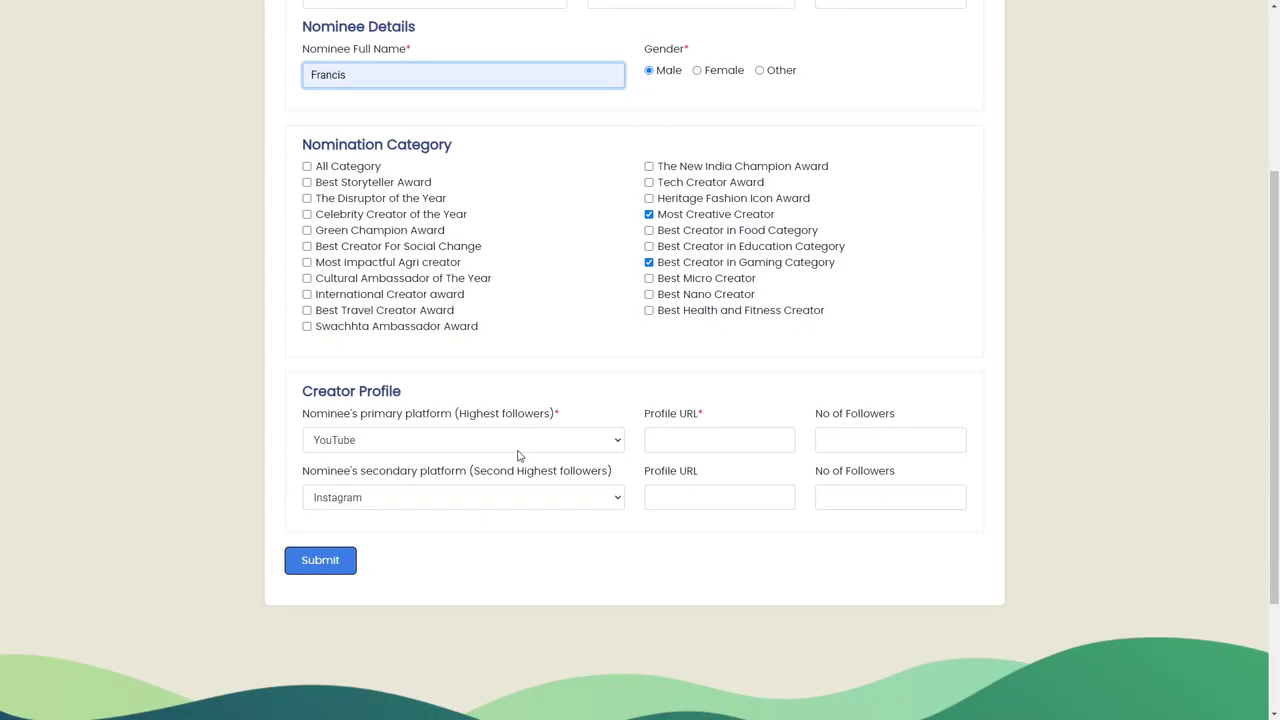
left_click(707, 446)
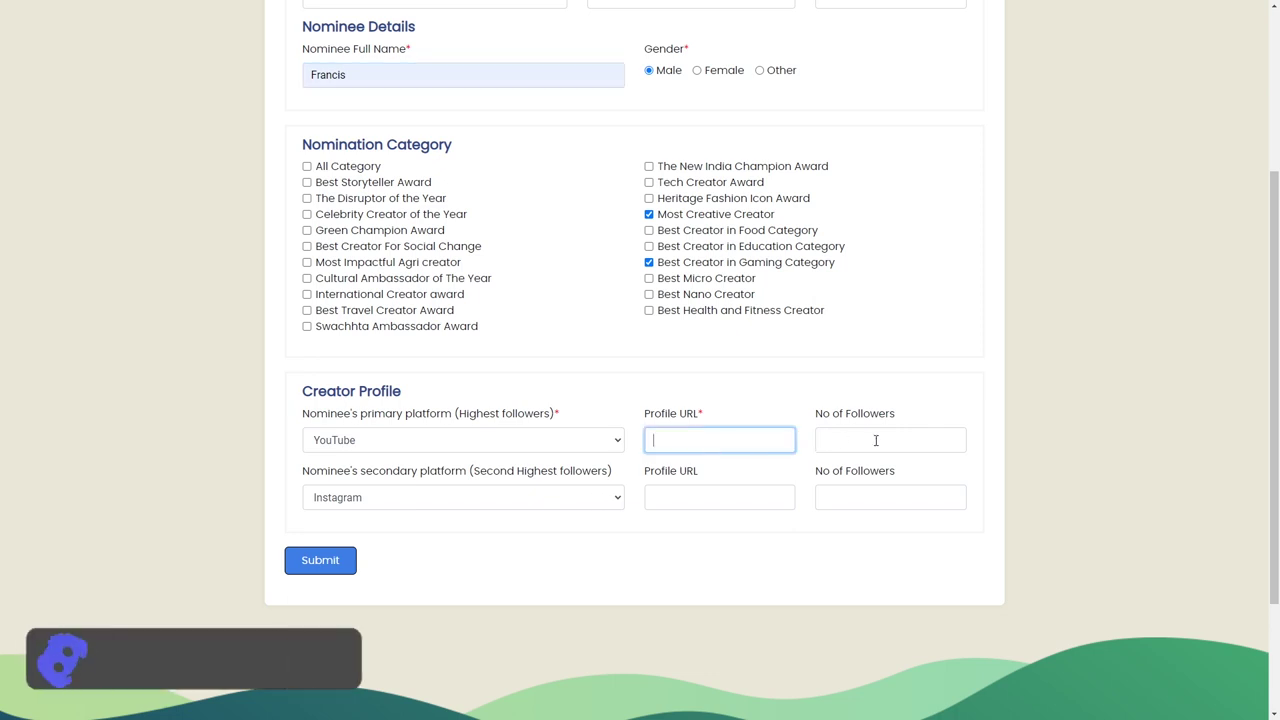
scroll(694, 443, "up", 3)
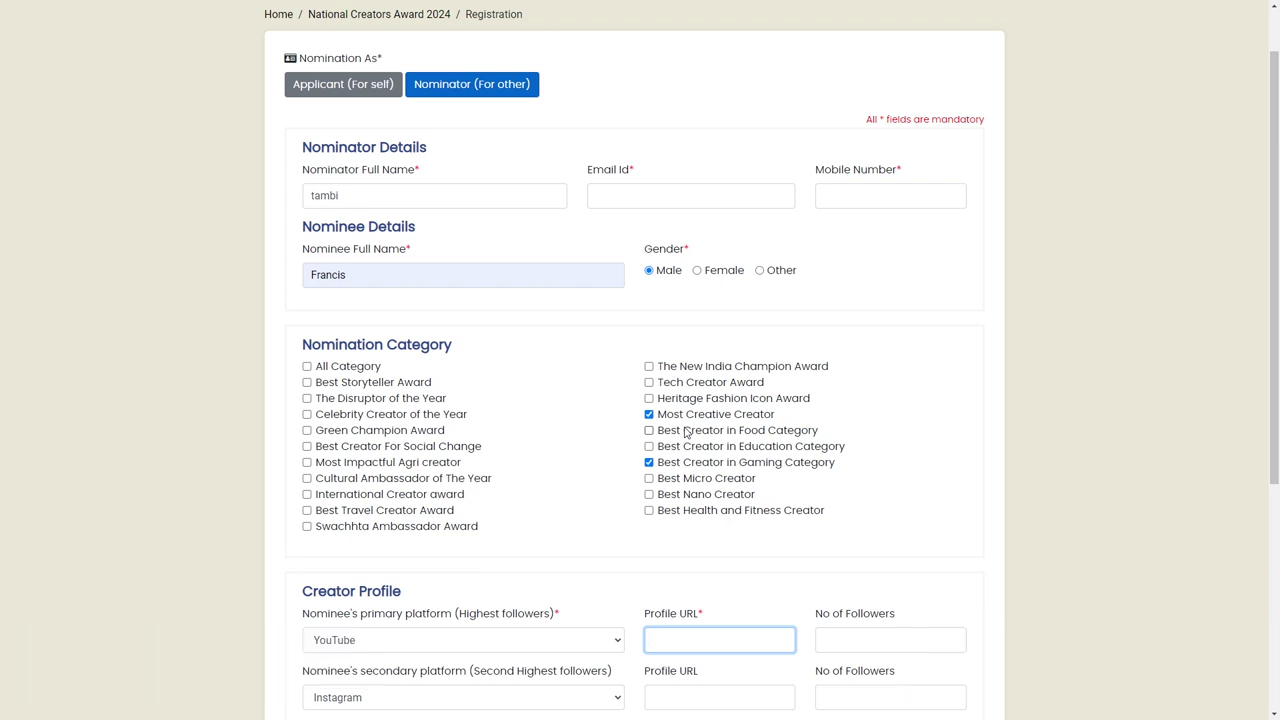
scroll(531, 434, "down", 3)
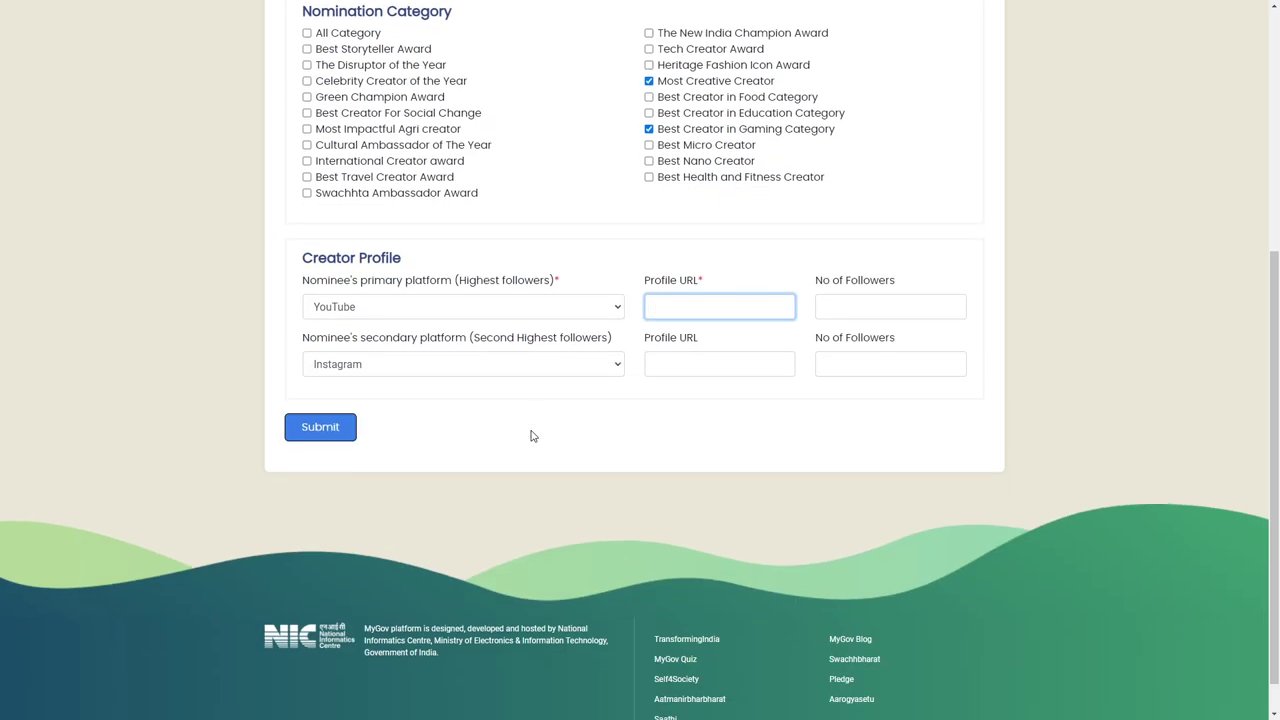
scroll(581, 401, "up", 1)
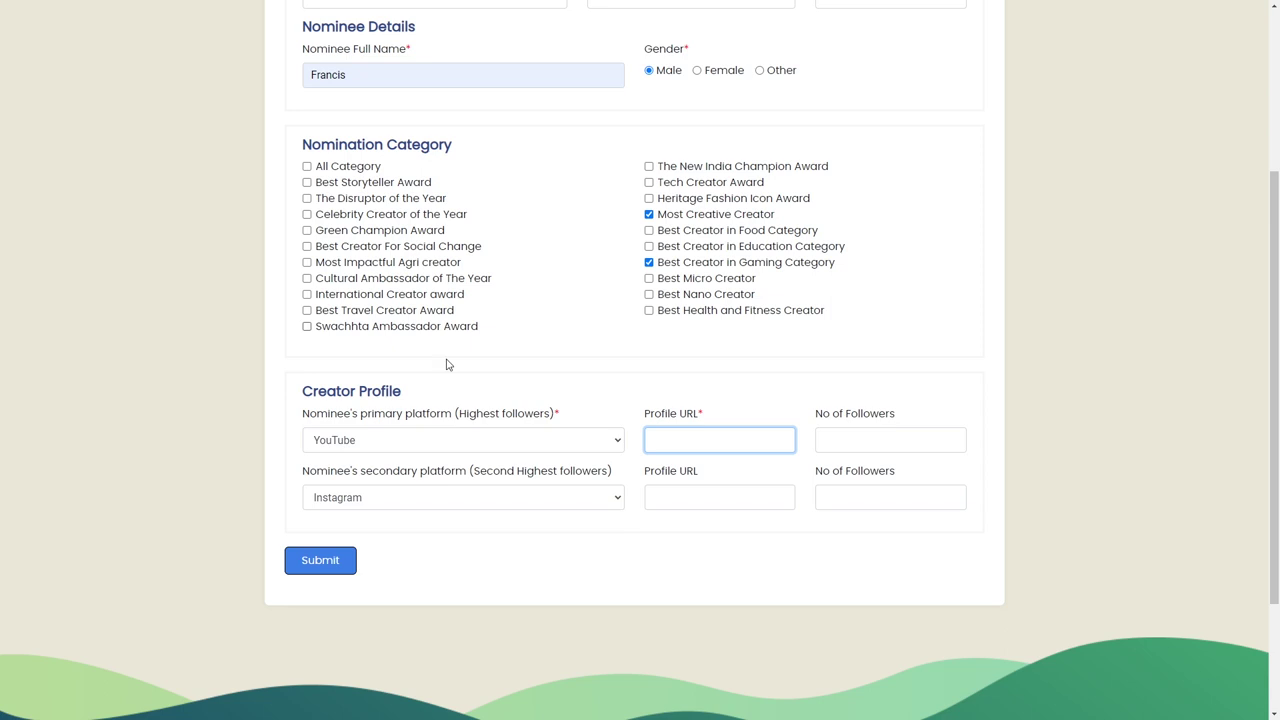
scroll(560, 534, "up", 2)
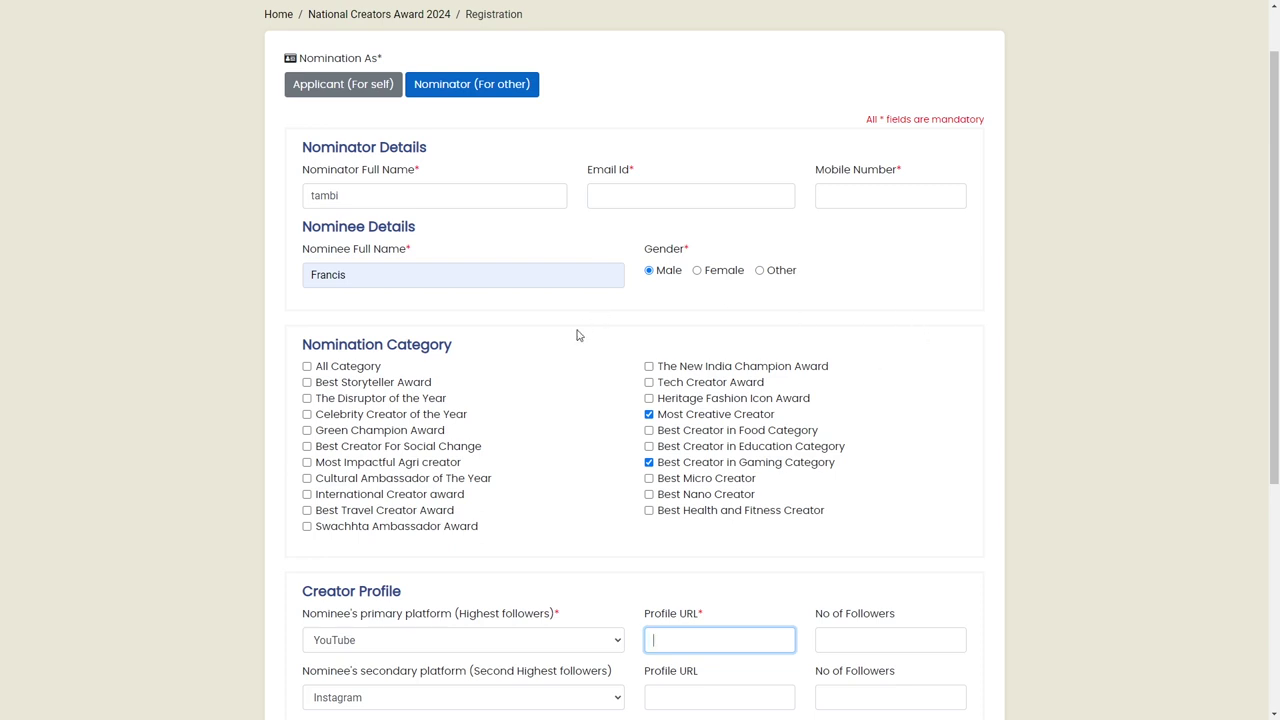
scroll(577, 335, "down", 1)
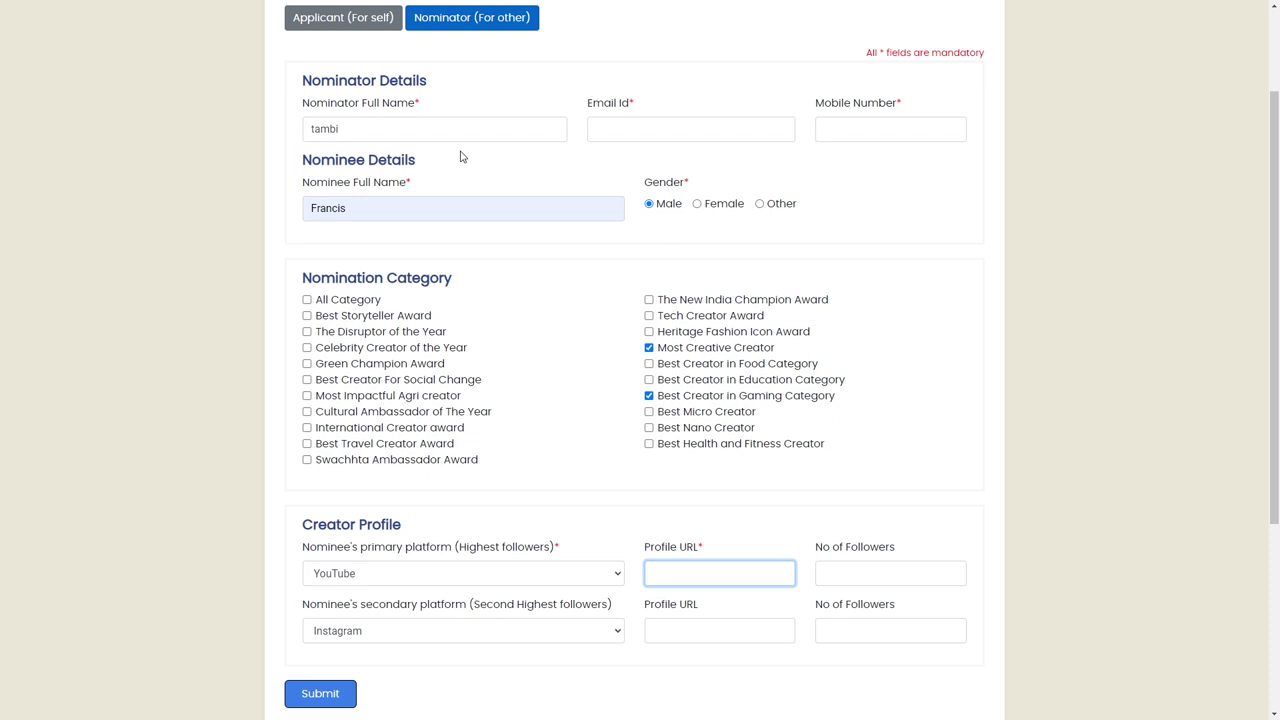
scroll(527, 389, "up", 3)
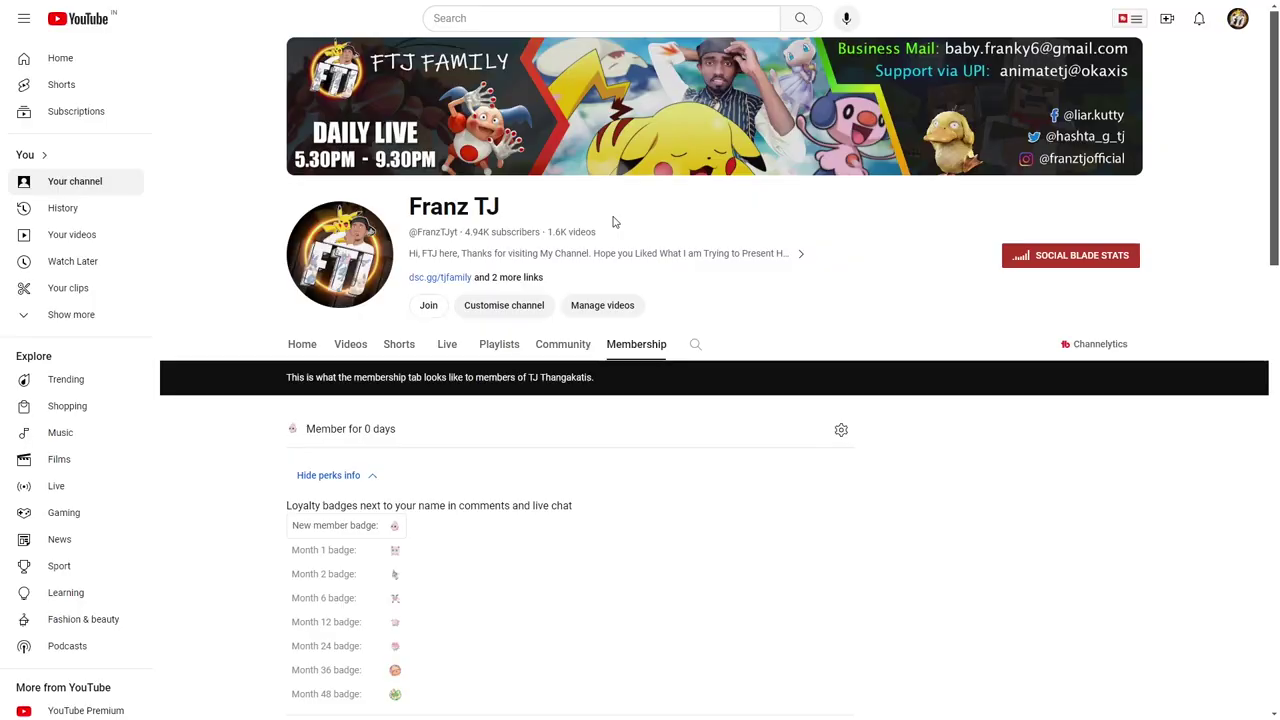
Step: Show the channel's Home page and pause the featured anniversary video right after it starts
left_click(302, 345)
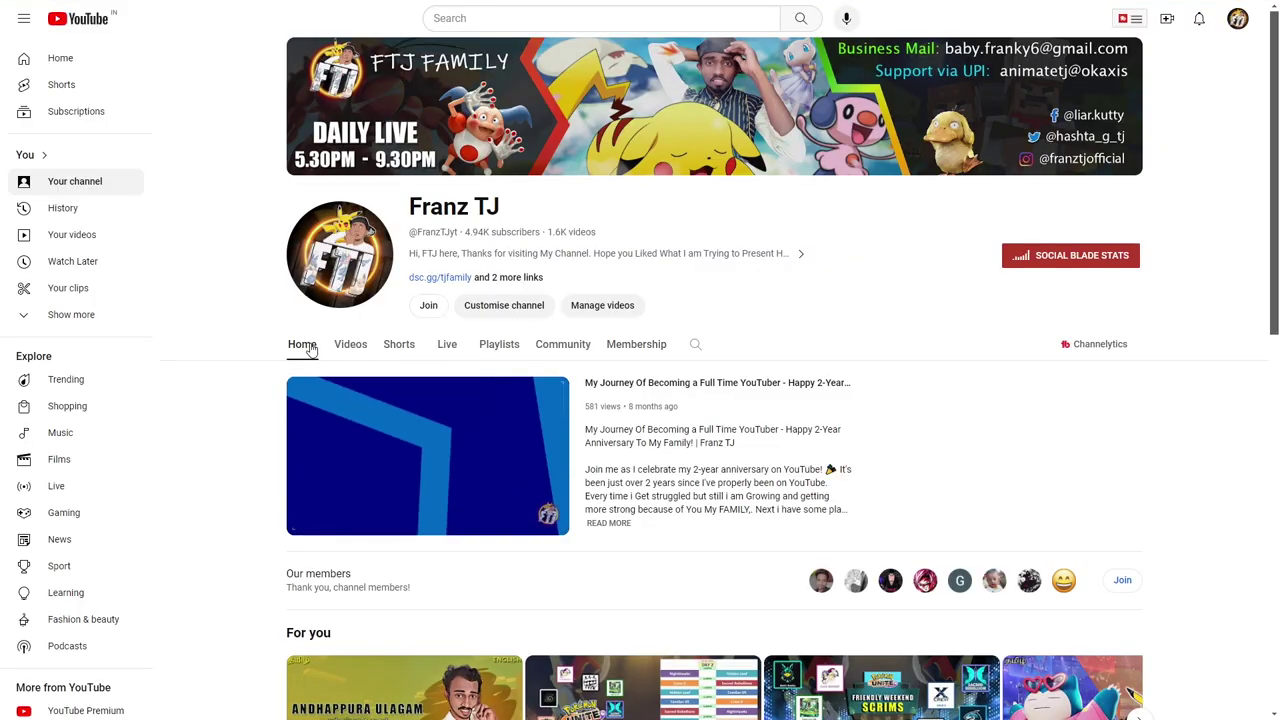
left_click(306, 524)
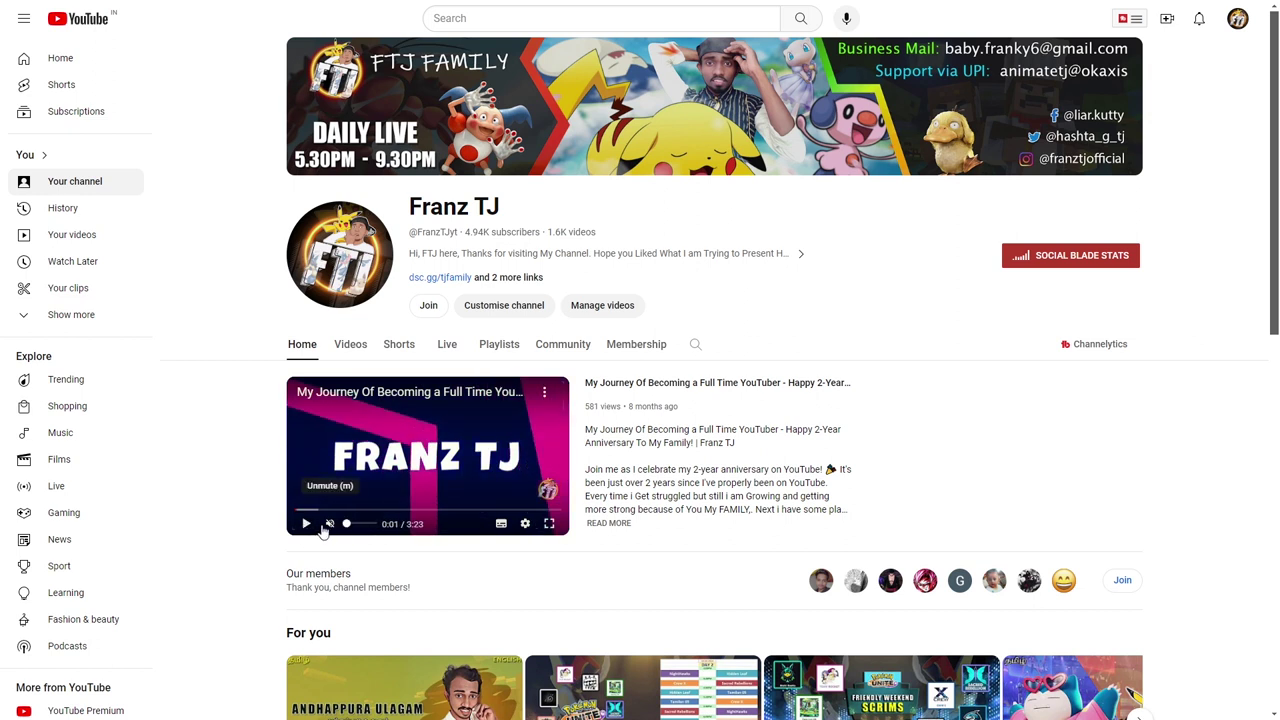